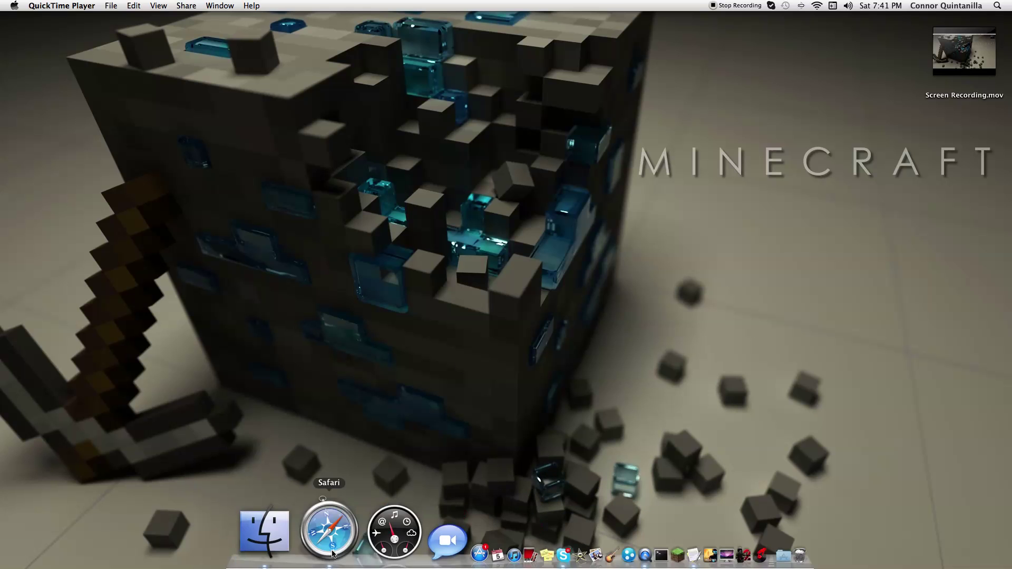
Switch to Safari and open the technicpack.net website.
{"action": "left_click", "coordinate": [290, 30]}
{"action": "type", "text": "technicpack.net/"}
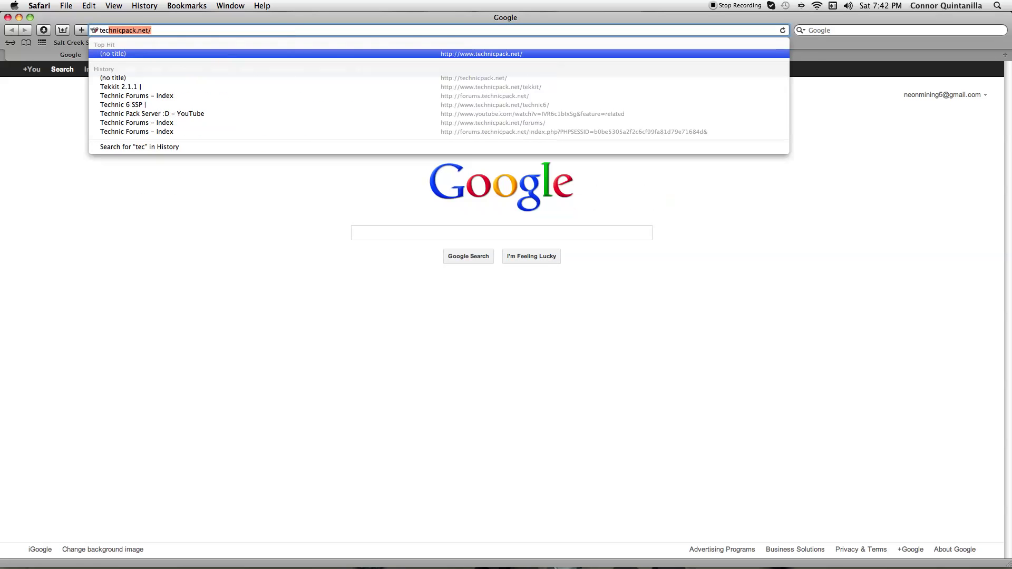
{"action": "key", "text": "Return"}
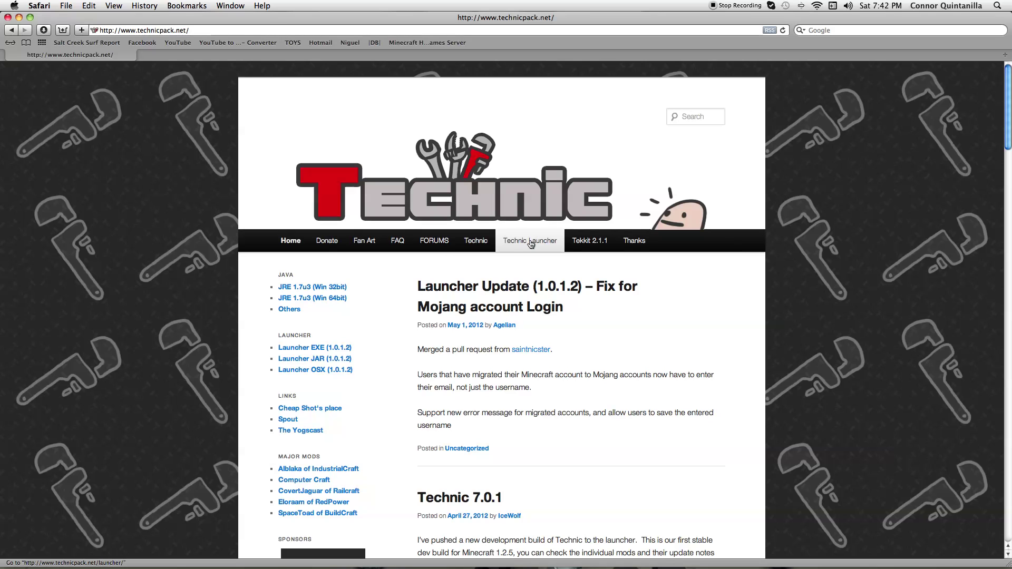
Download the Mac version of the launcher from the site's Technic Launcher page.
{"action": "left_click", "coordinate": [529, 242]}
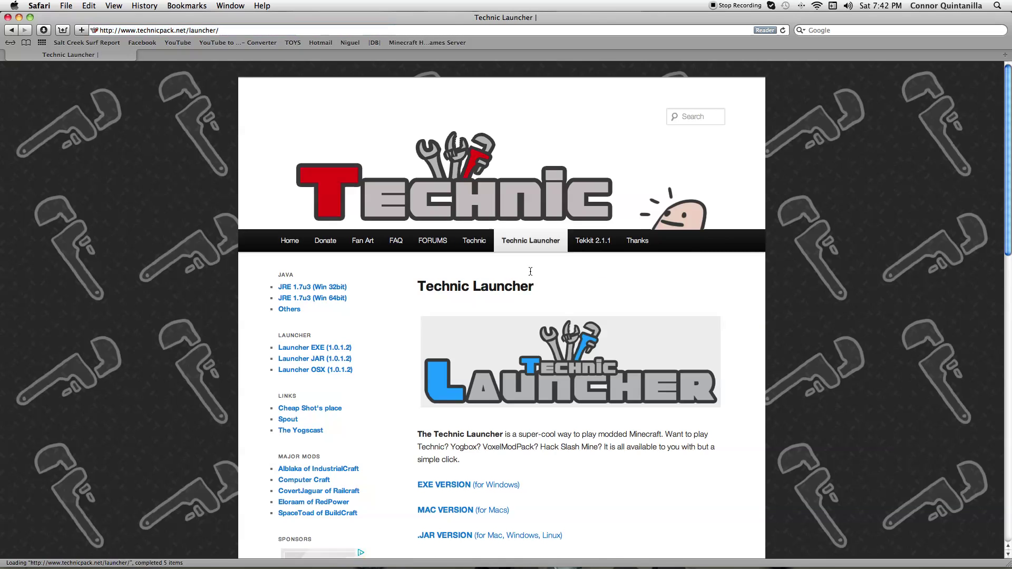
{"action": "scroll", "coordinate": [548, 399], "scroll_direction": "down", "scroll_amount": 2}
{"action": "scroll", "coordinate": [548, 399], "scroll_direction": "down", "scroll_amount": 1}
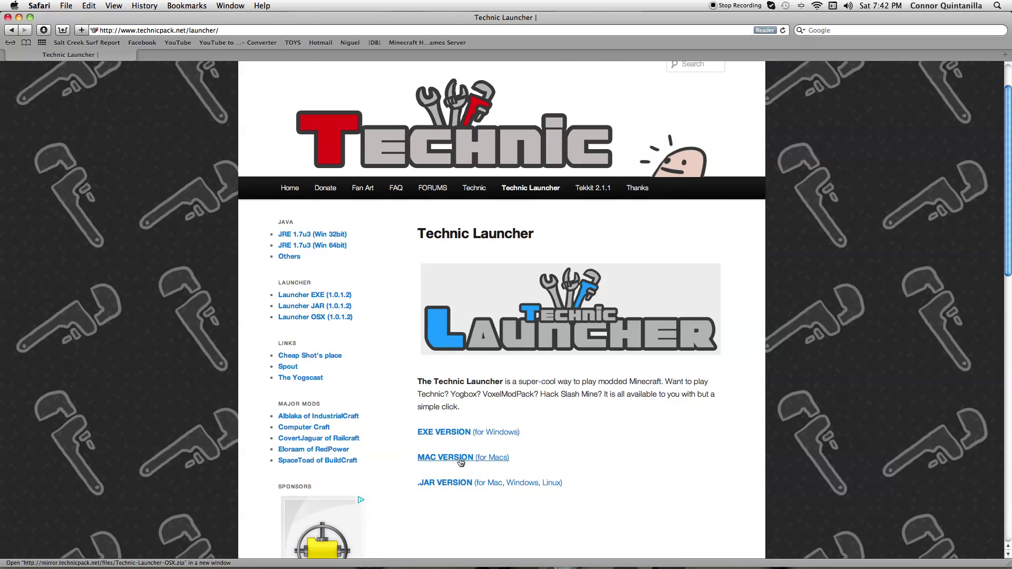
{"action": "left_click", "coordinate": [459, 458]}
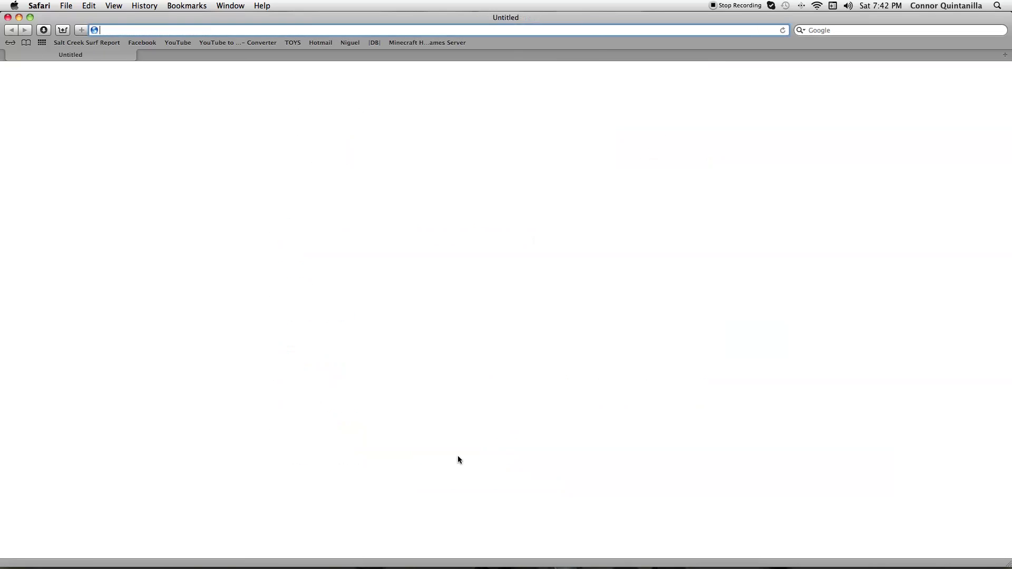
Place the downloaded Technic Launcher on the desktop and close the browser and Downloads windows.
{"action": "left_click", "coordinate": [7, 18]}
{"action": "left_click", "coordinate": [7, 17]}
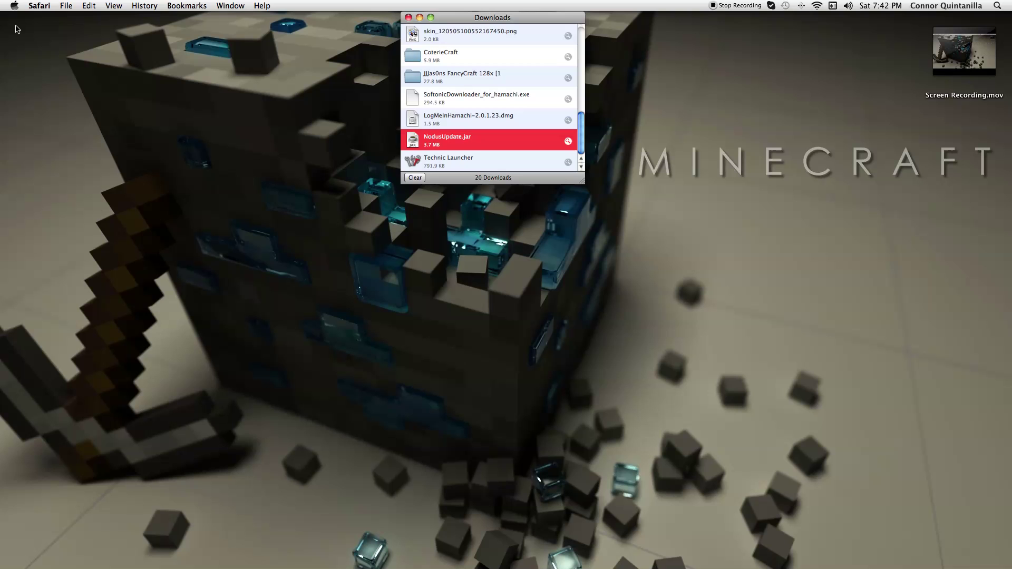
{"action": "left_click_drag", "start_coordinate": [298, 172], "coordinate": [297, 171]}
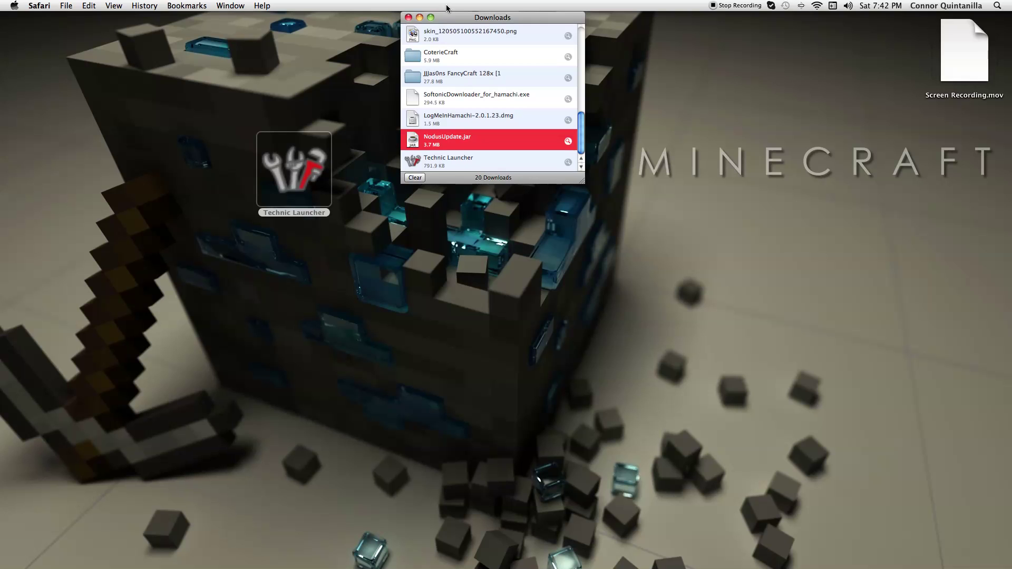
{"action": "left_click", "coordinate": [409, 17]}
Launch the Technic Launcher with its client update installed, and move its desktop icon beside Screen Recording.mov.
{"action": "double_click", "coordinate": [305, 164]}
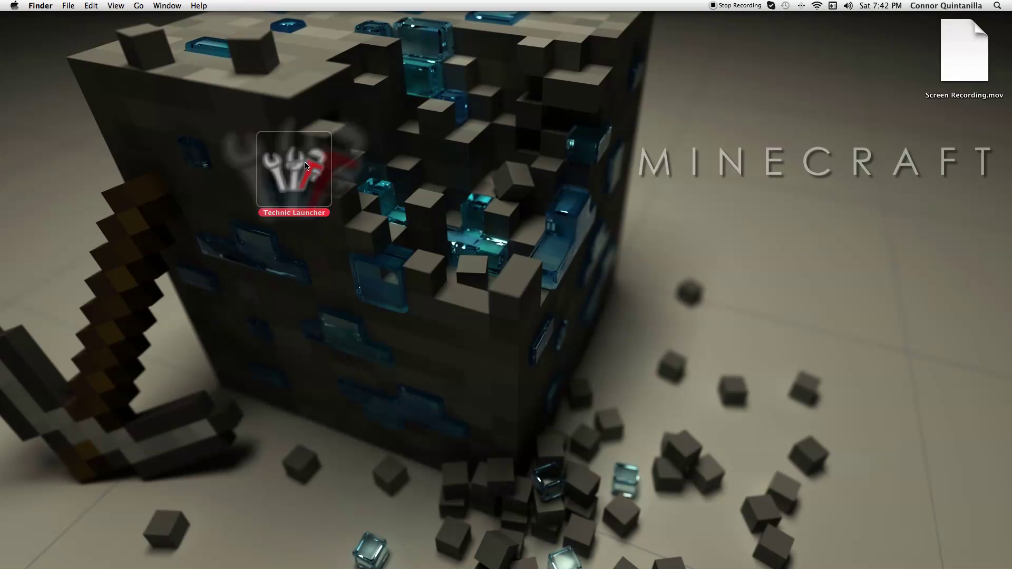
{"action": "left_click", "coordinate": [595, 205]}
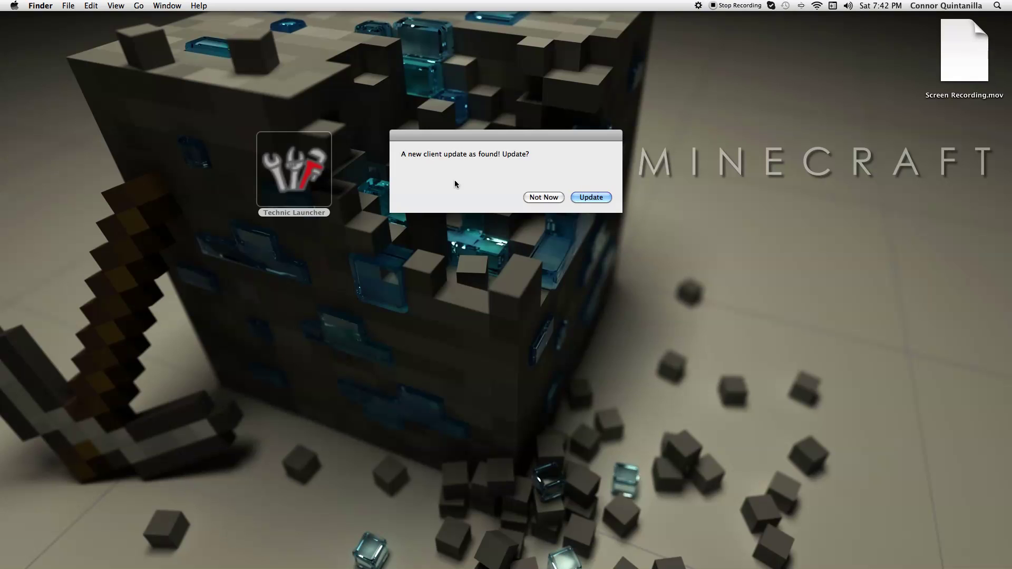
{"action": "left_click", "coordinate": [587, 199]}
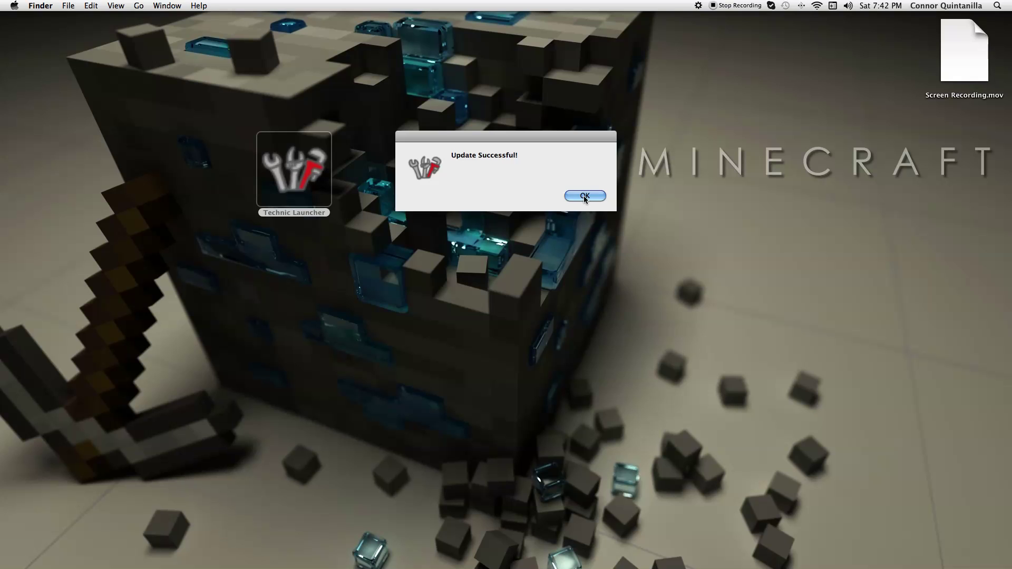
{"action": "left_click", "coordinate": [584, 196]}
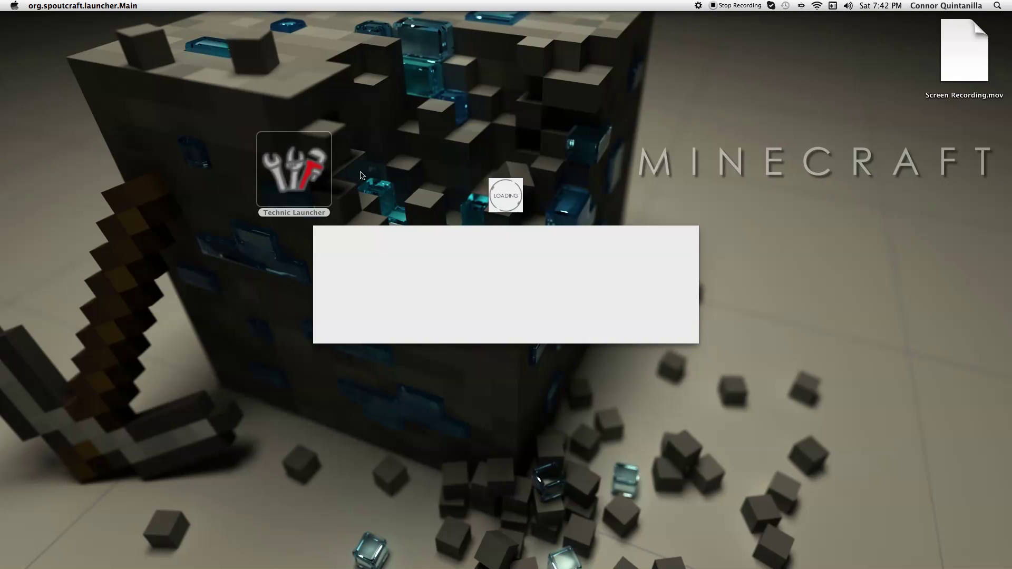
{"action": "left_click_drag", "start_coordinate": [312, 170], "coordinate": [845, 57]}
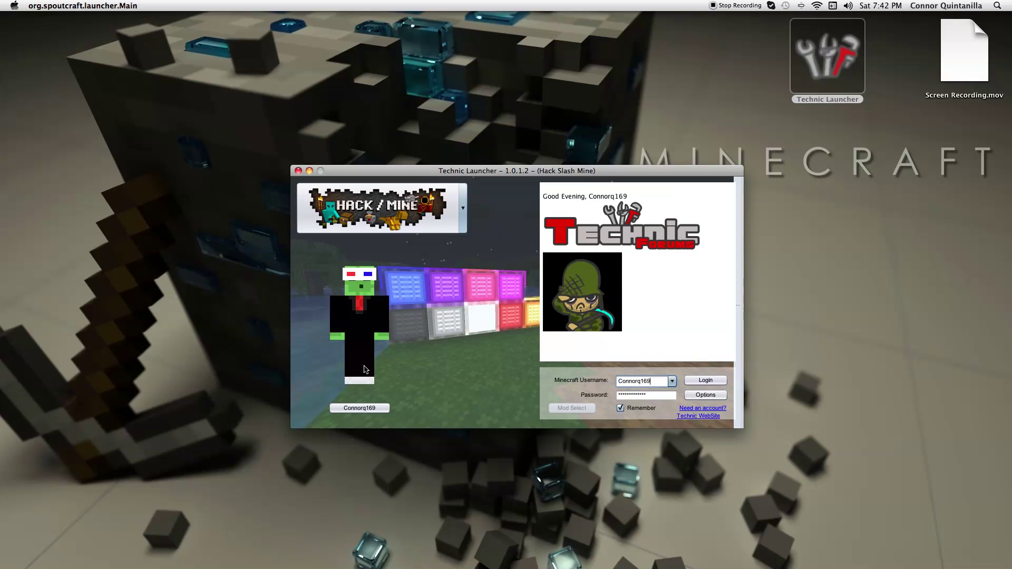
{"action": "left_click", "coordinate": [382, 187]}
{"action": "left_click", "coordinate": [404, 300]}
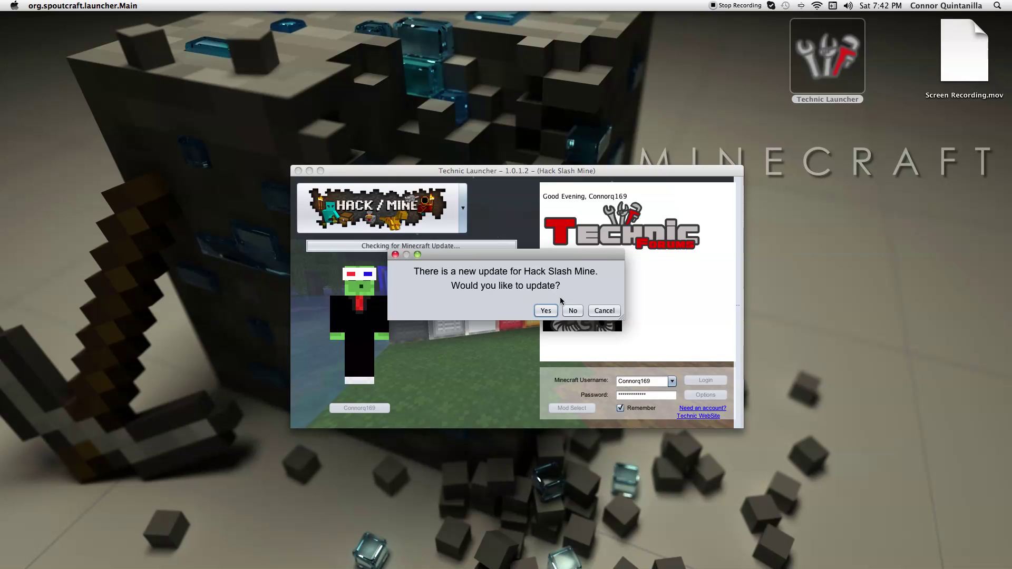
{"action": "left_click", "coordinate": [598, 311]}
Browse the available modpacks in the launcher and select Hack/Mine.
{"action": "left_click", "coordinate": [385, 199]}
{"action": "left_click", "coordinate": [392, 216]}
{"action": "left_click", "coordinate": [399, 227]}
{"action": "scroll", "coordinate": [406, 259], "scroll_direction": "up", "scroll_amount": 3}
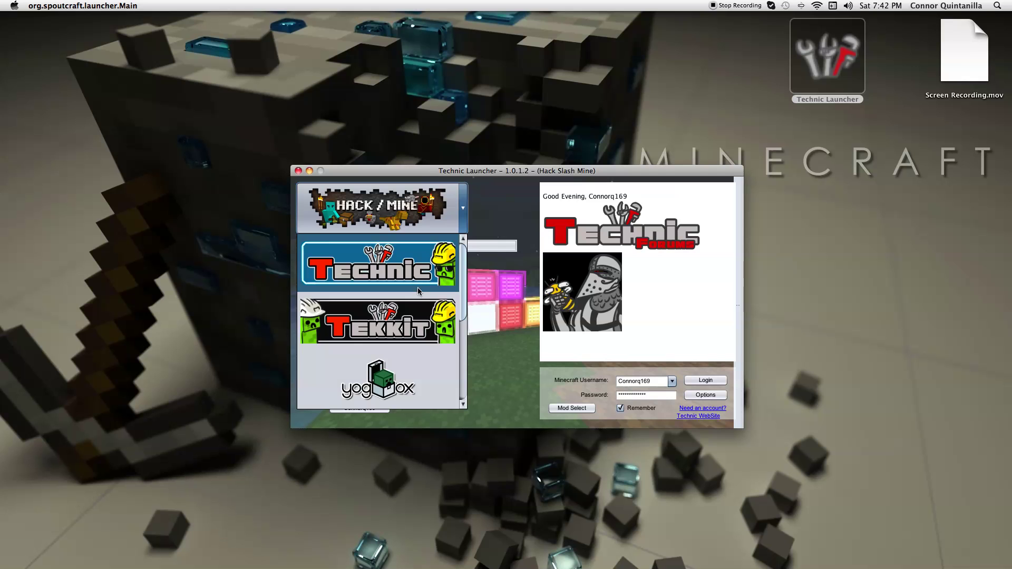
{"action": "scroll", "coordinate": [417, 316], "scroll_direction": "down", "scroll_amount": 5}
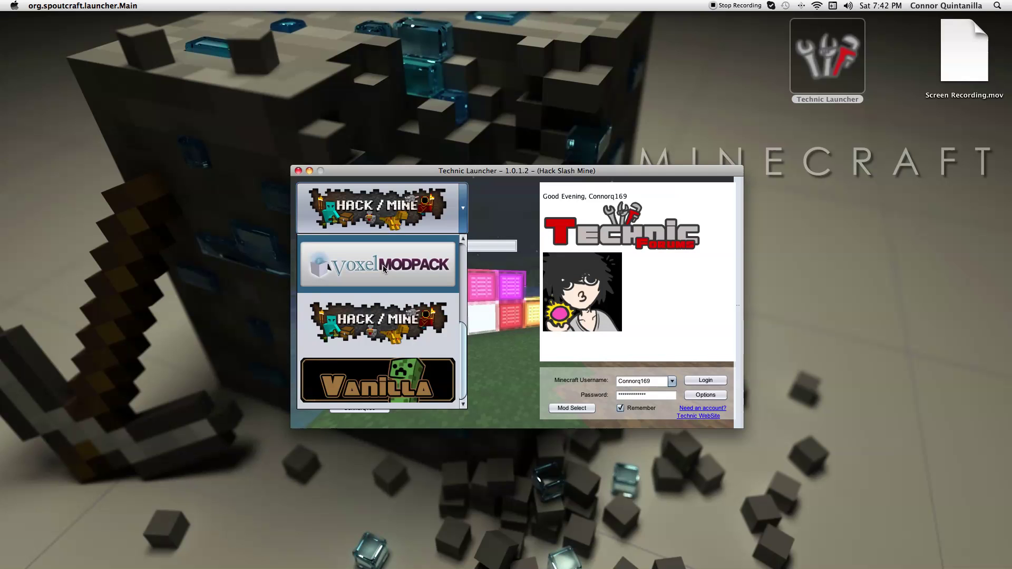
{"action": "scroll", "coordinate": [422, 334], "scroll_direction": "up", "scroll_amount": 2}
{"action": "scroll", "coordinate": [433, 329], "scroll_direction": "down", "scroll_amount": 2}
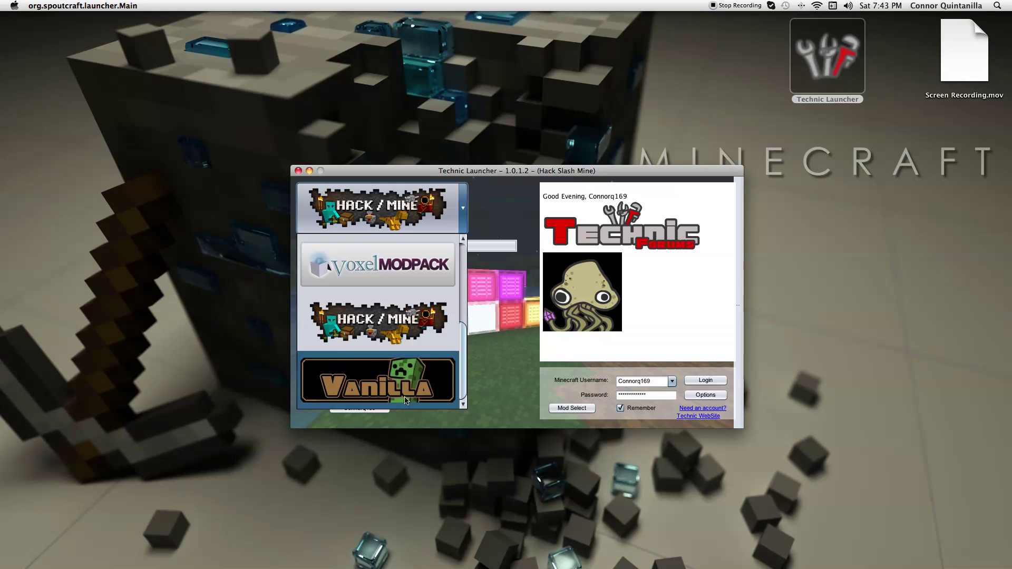
{"action": "left_click", "coordinate": [400, 321]}
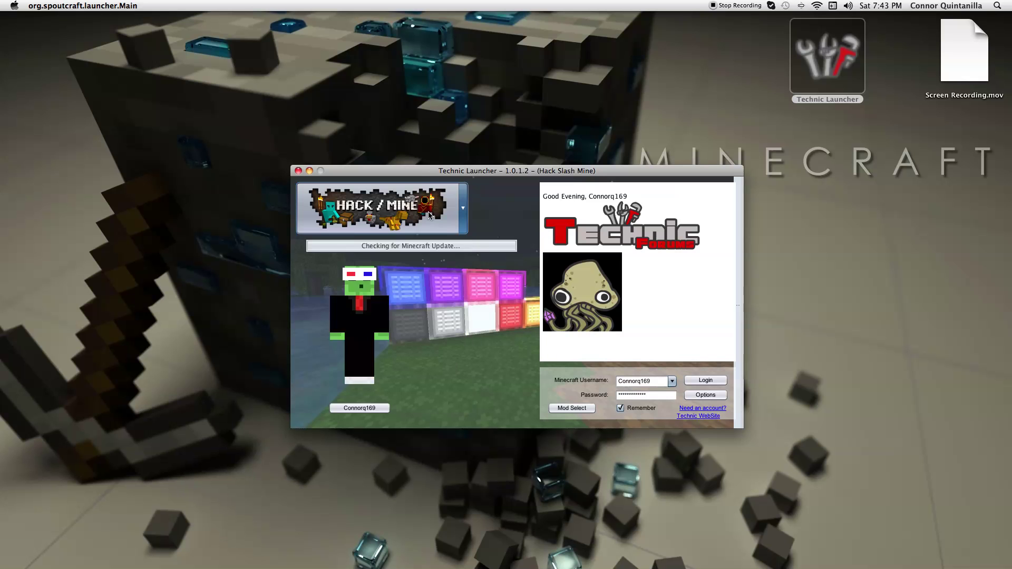
{"action": "left_click", "coordinate": [601, 286]}
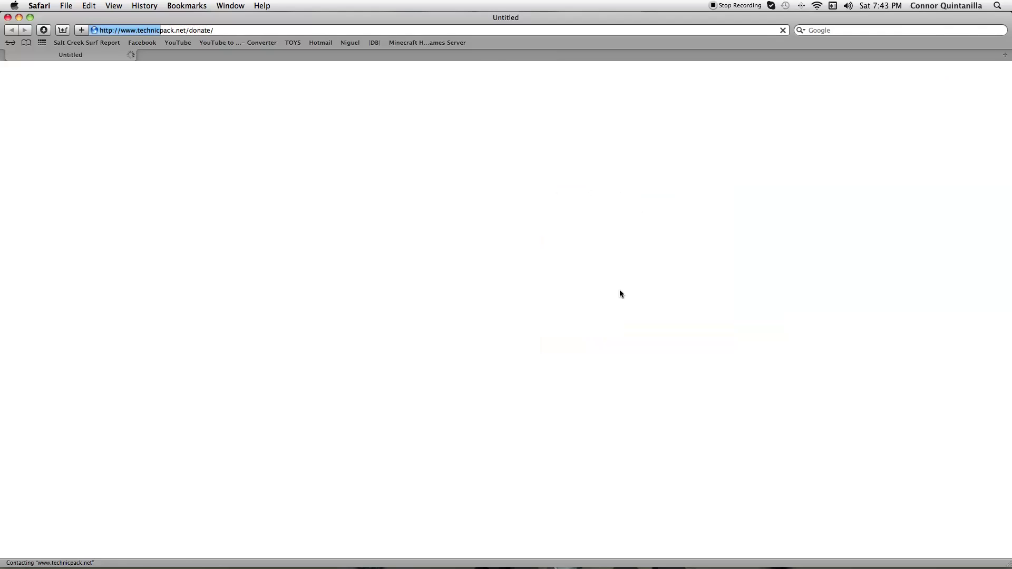
{"action": "left_click", "coordinate": [8, 18]}
{"action": "left_click", "coordinate": [360, 210]}
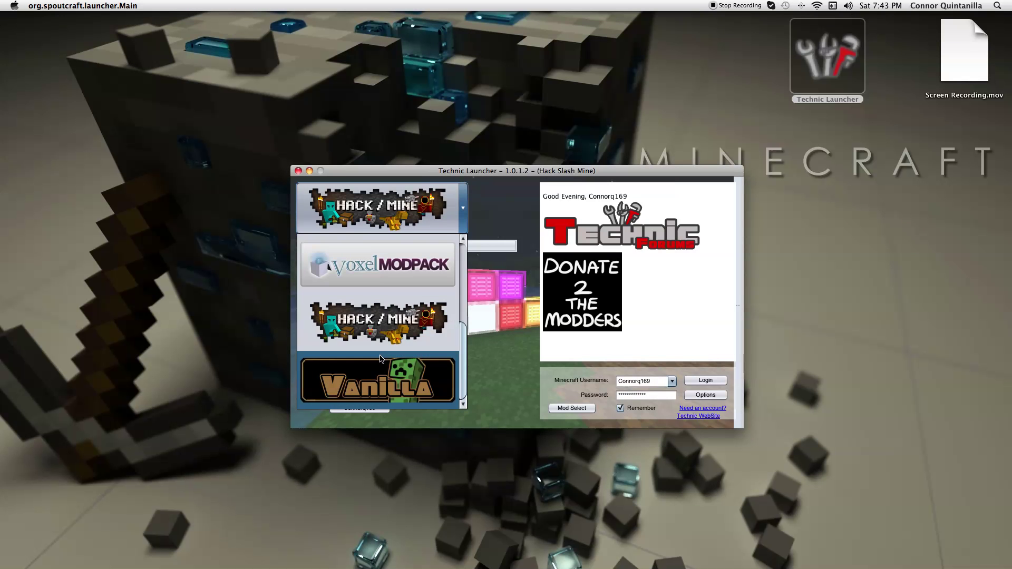
{"action": "left_click", "coordinate": [586, 354]}
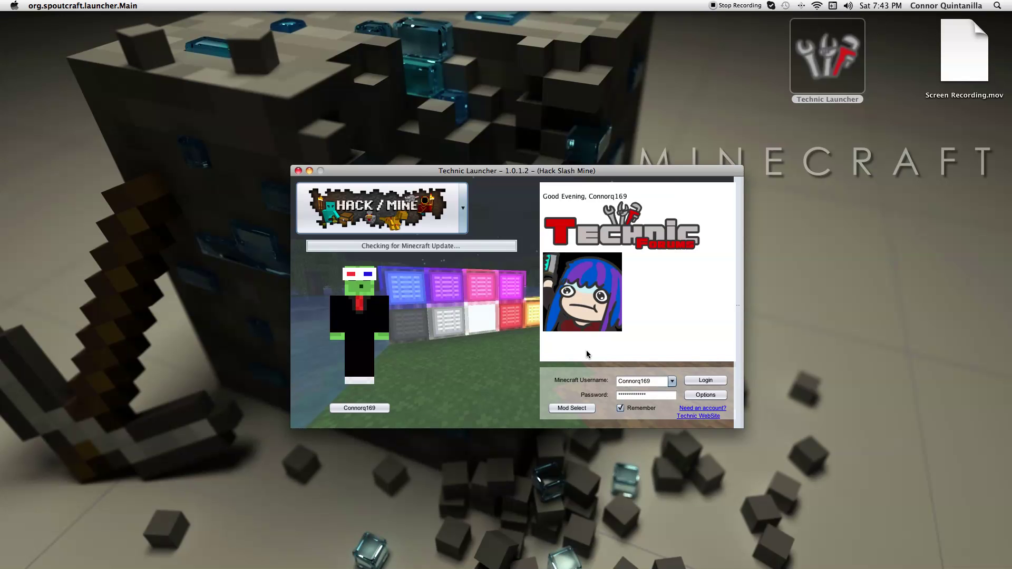
Review the launcher's build options and memory allocation choices, keeping 1 GB.
{"action": "left_click", "coordinate": [696, 394]}
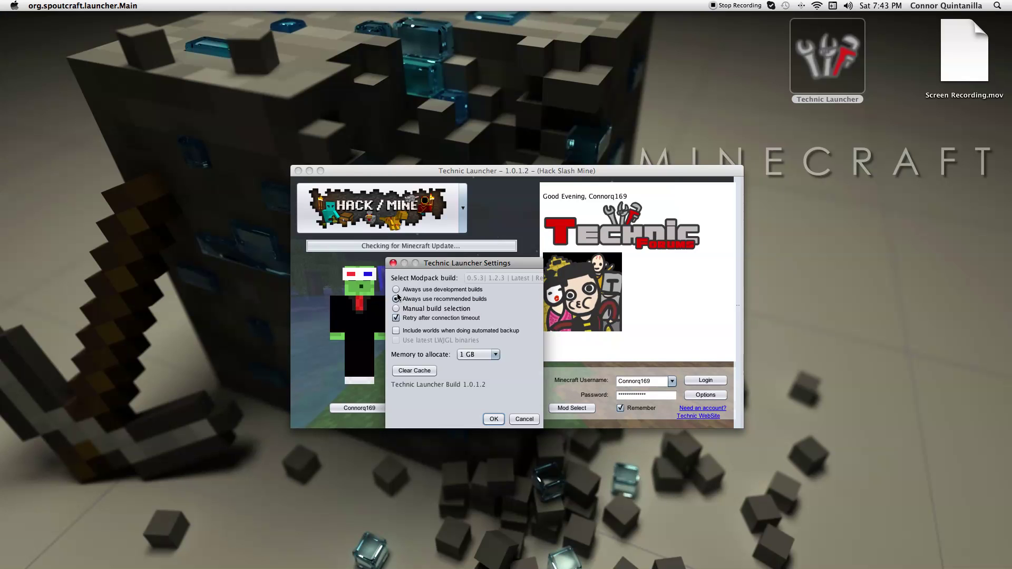
{"action": "left_click", "coordinate": [493, 355]}
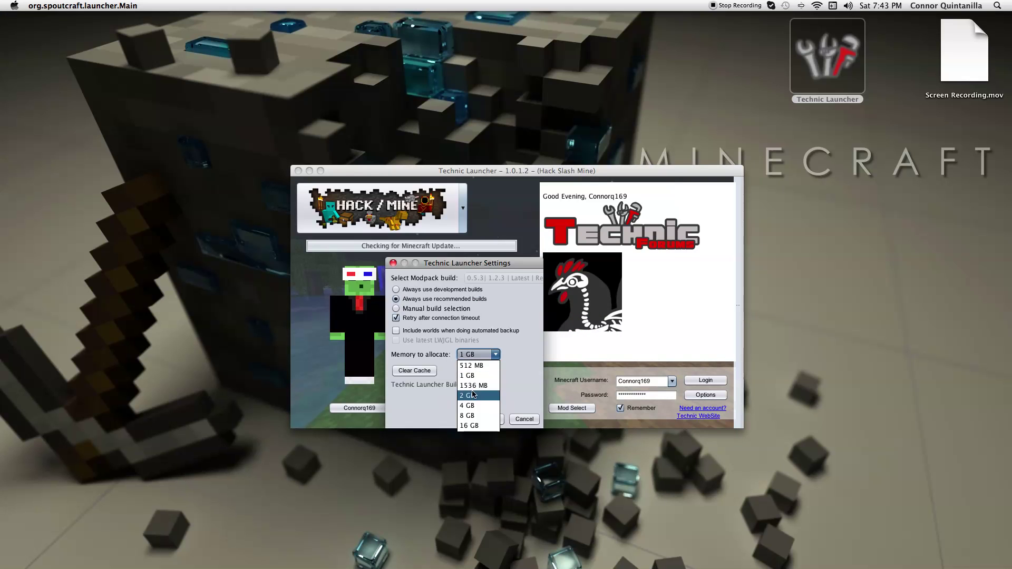
{"action": "left_click", "coordinate": [489, 359]}
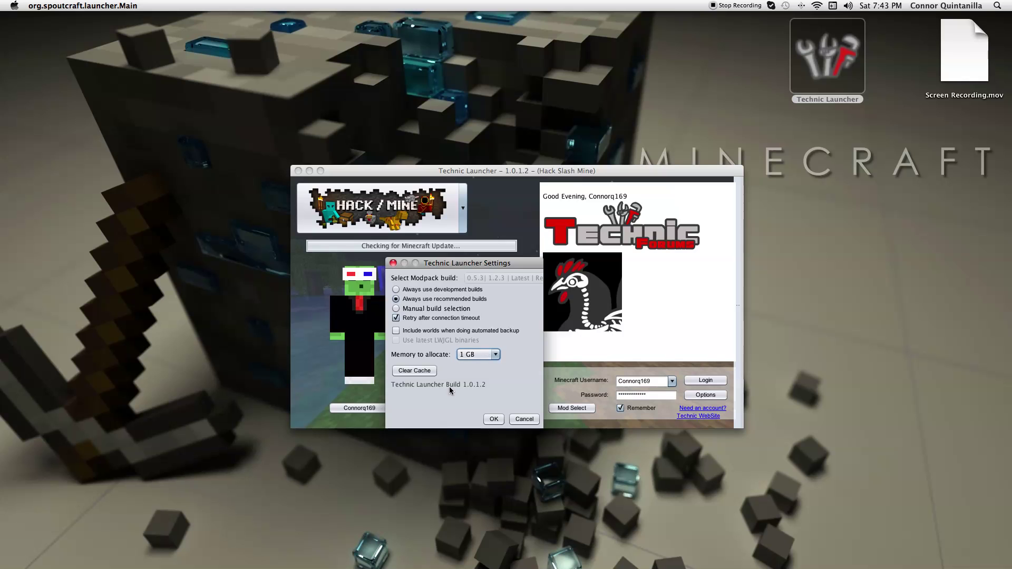
{"action": "left_click", "coordinate": [494, 419]}
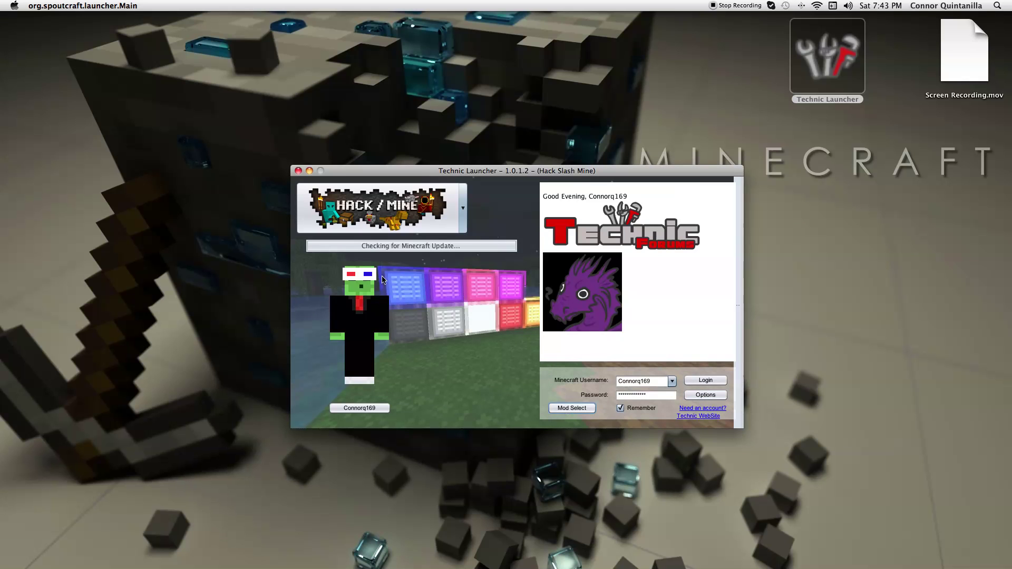
Log in to the launcher, accepting the Hack Slash Mine update, and maximize the game window.
{"action": "left_click", "coordinate": [712, 381]}
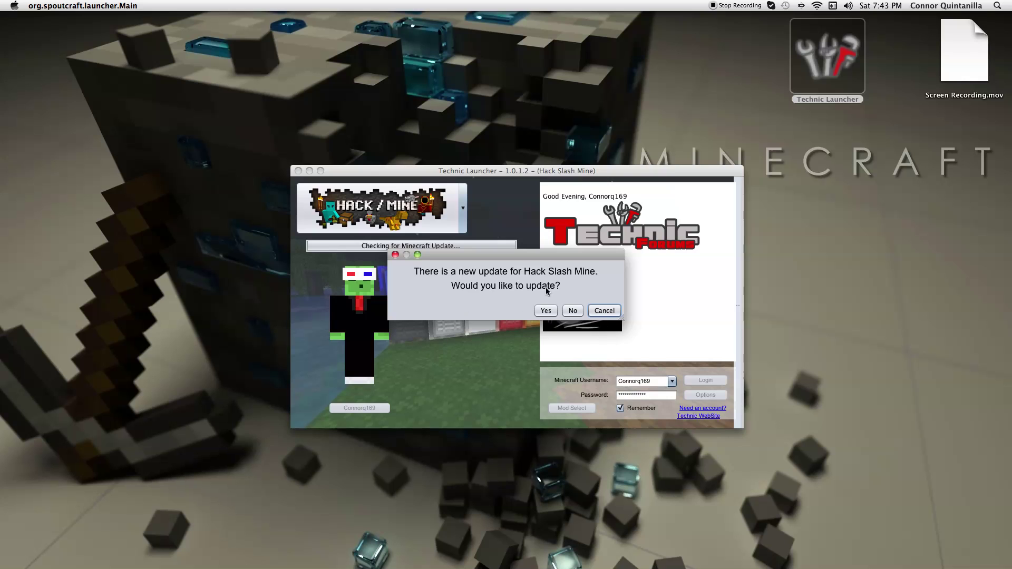
{"action": "left_click", "coordinate": [554, 310]}
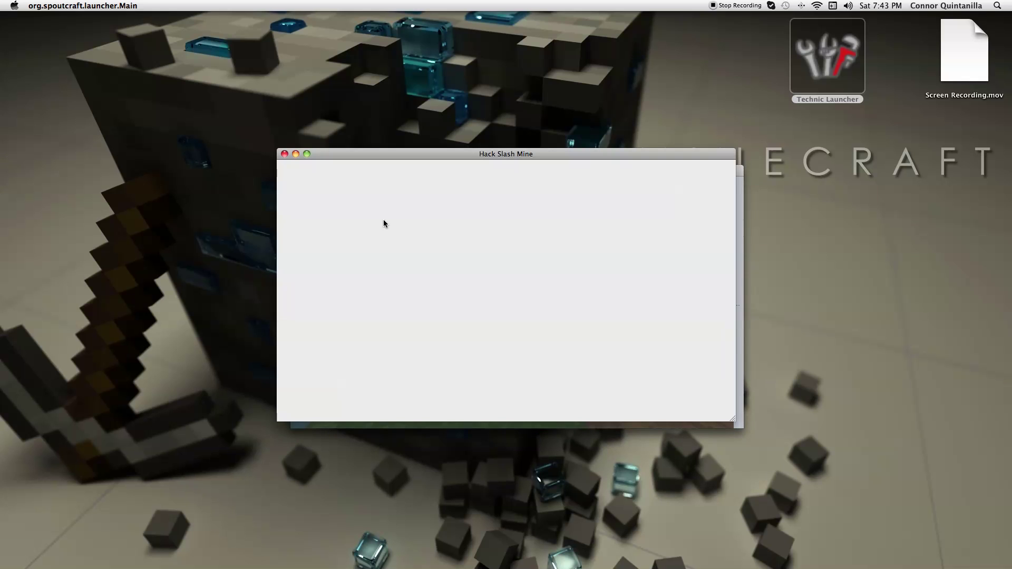
{"action": "left_click_drag", "start_coordinate": [381, 157], "coordinate": [446, 25]}
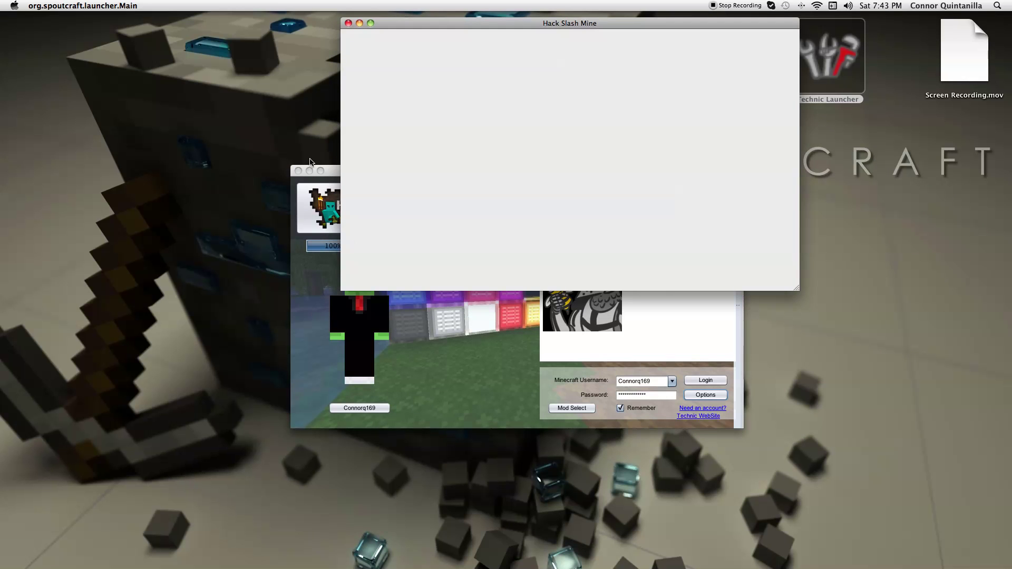
{"action": "left_click_drag", "start_coordinate": [329, 173], "coordinate": [384, 294]}
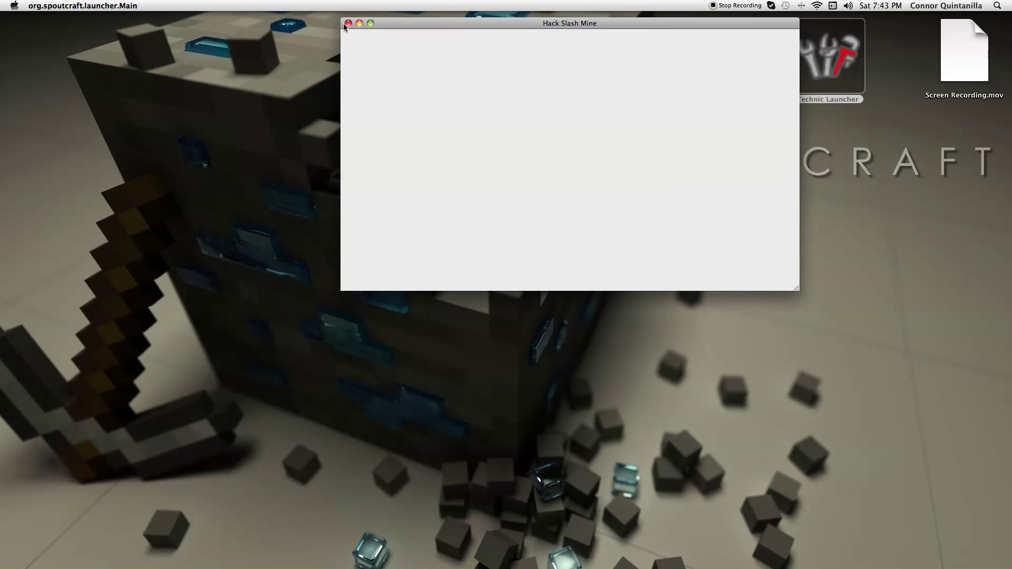
{"action": "left_click", "coordinate": [371, 24]}
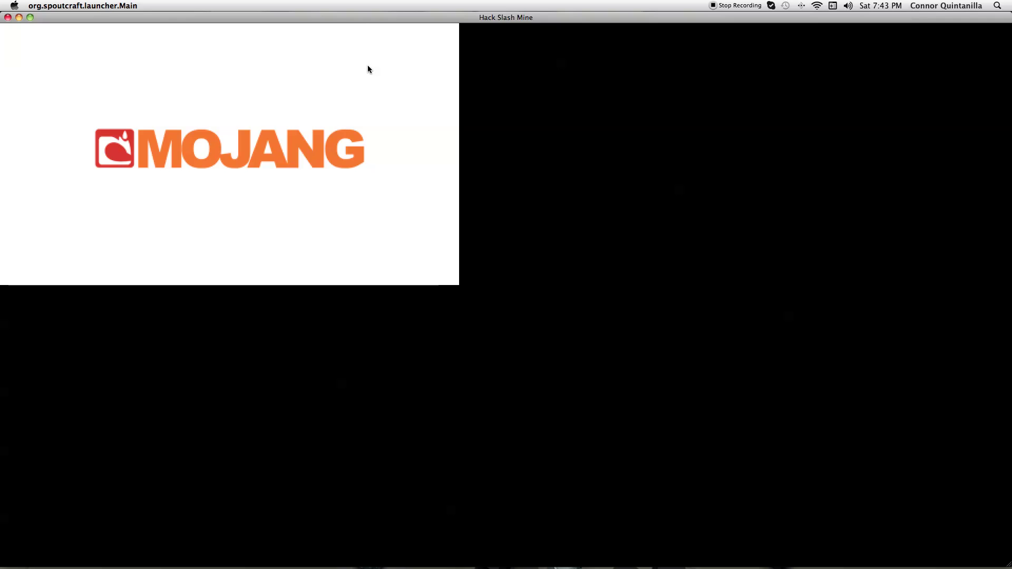
Read through the Hack/Mine v0.5 patch notes and dismiss them to reach the main menu.
{"action": "scroll", "coordinate": [424, 289], "scroll_direction": "down", "scroll_amount": 2}
{"action": "scroll", "coordinate": [423, 288], "scroll_direction": "down", "scroll_amount": 10}
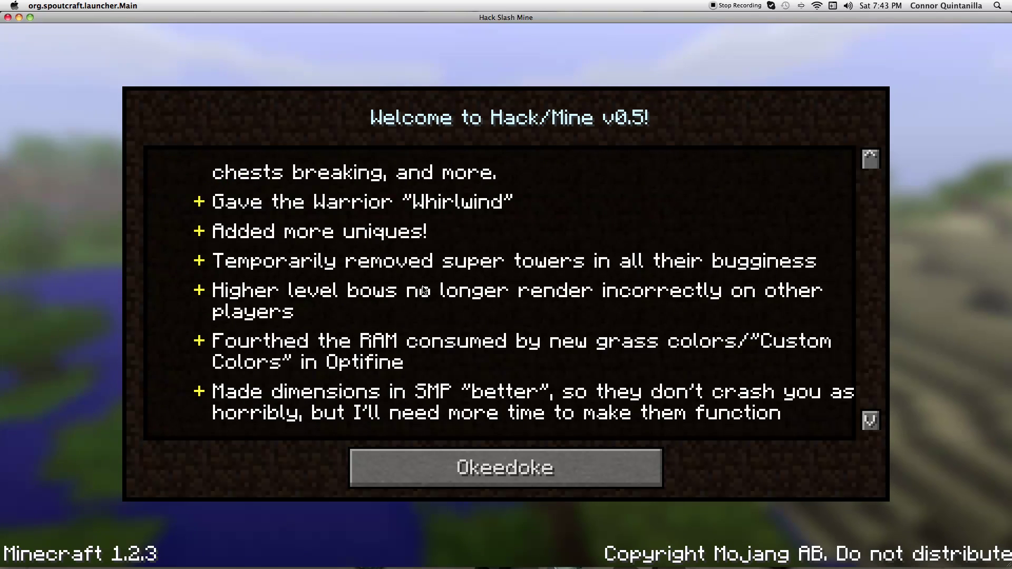
{"action": "scroll", "coordinate": [423, 289], "scroll_direction": "down", "scroll_amount": 12}
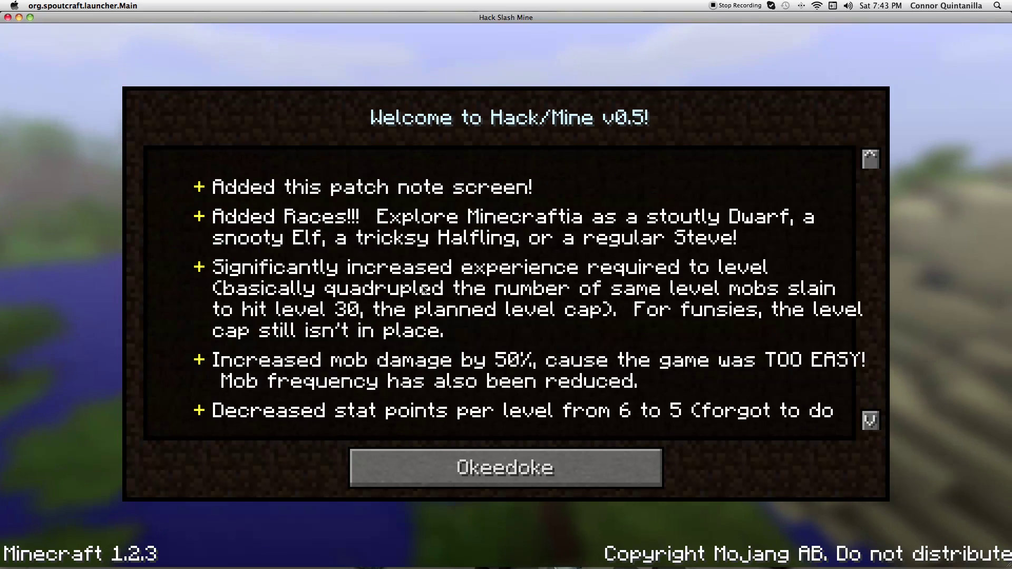
{"action": "scroll", "coordinate": [423, 288], "scroll_direction": "down", "scroll_amount": 5}
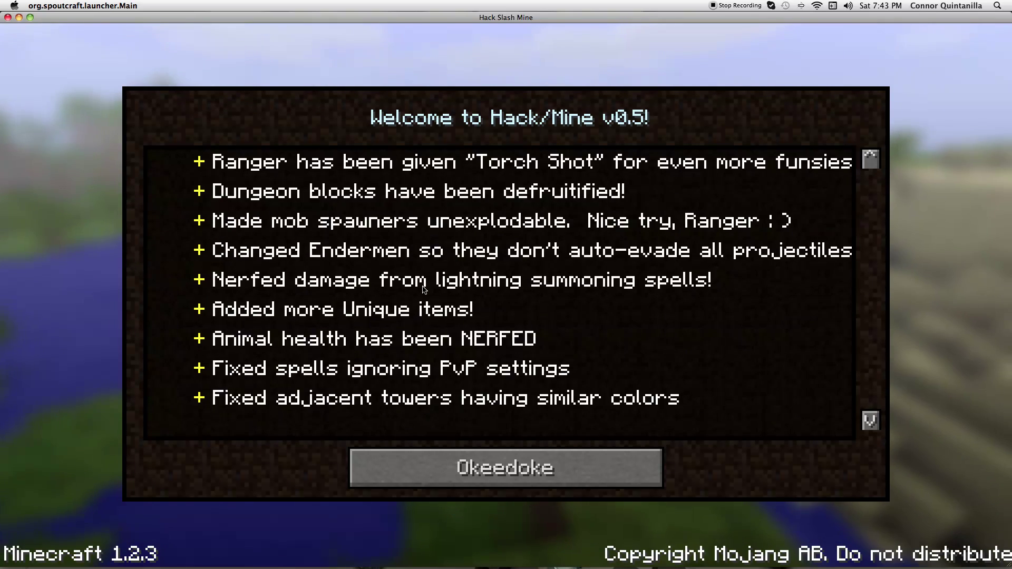
{"action": "left_click", "coordinate": [496, 477]}
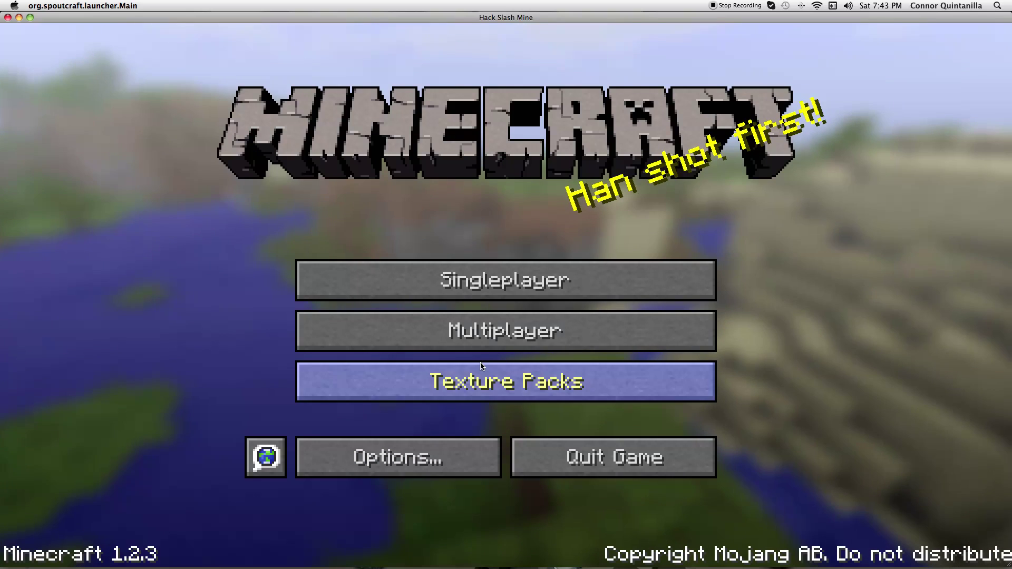
Open the multiplayer server list from the game's main menu.
{"action": "left_click", "coordinate": [475, 337]}
{"action": "left_click", "coordinate": [759, 524]}
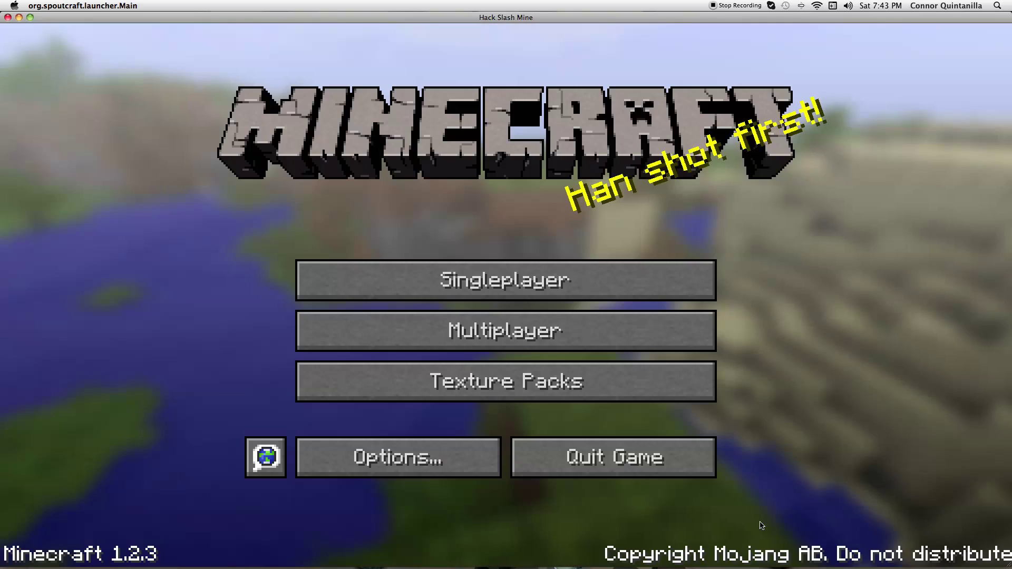
{"action": "left_click", "coordinate": [527, 331]}
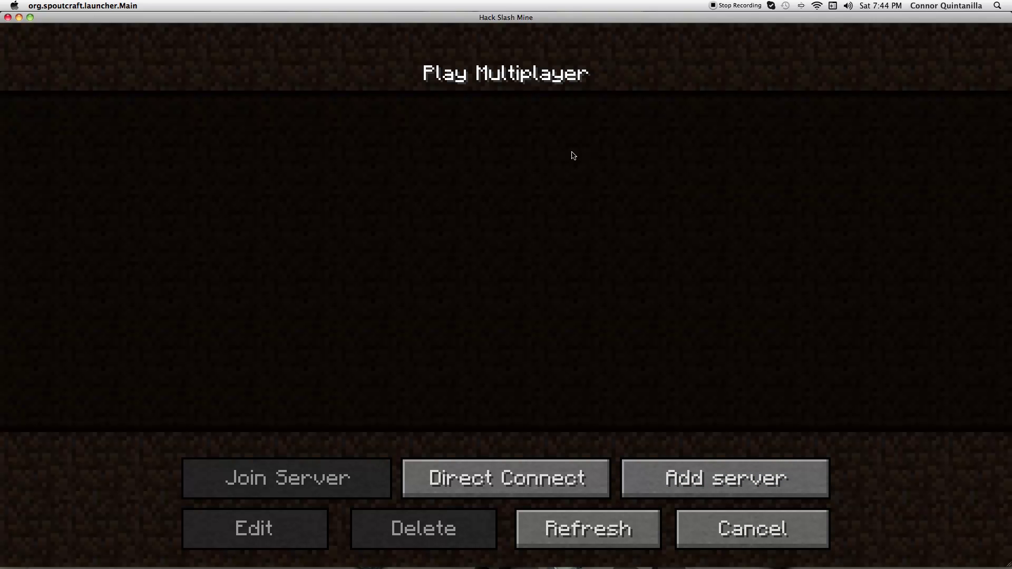
Leave the multiplayer server list and load the first saved singleplayer world.
{"action": "left_click", "coordinate": [735, 543]}
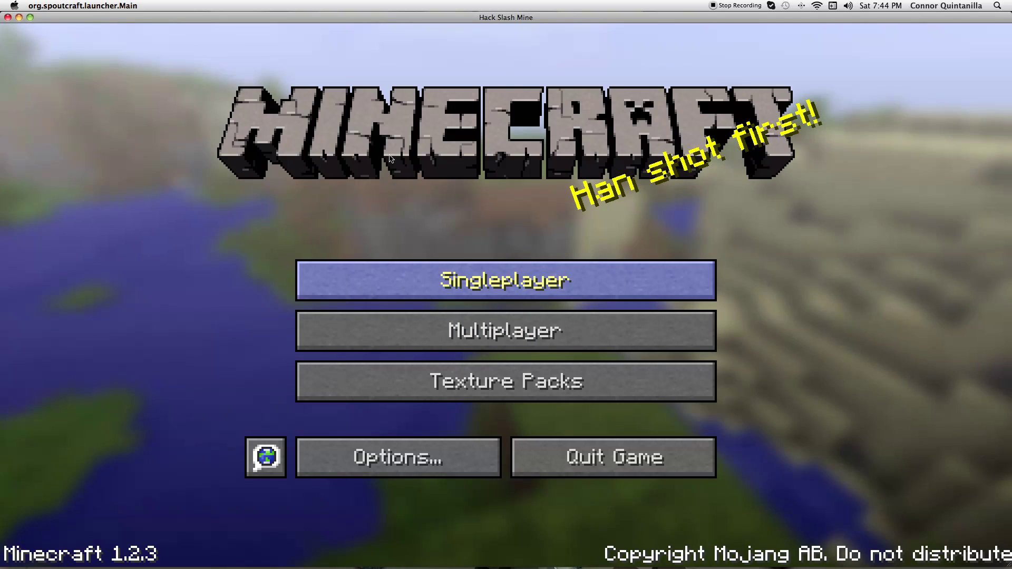
{"action": "left_click", "coordinate": [573, 289]}
{"action": "double_click", "coordinate": [352, 259]}
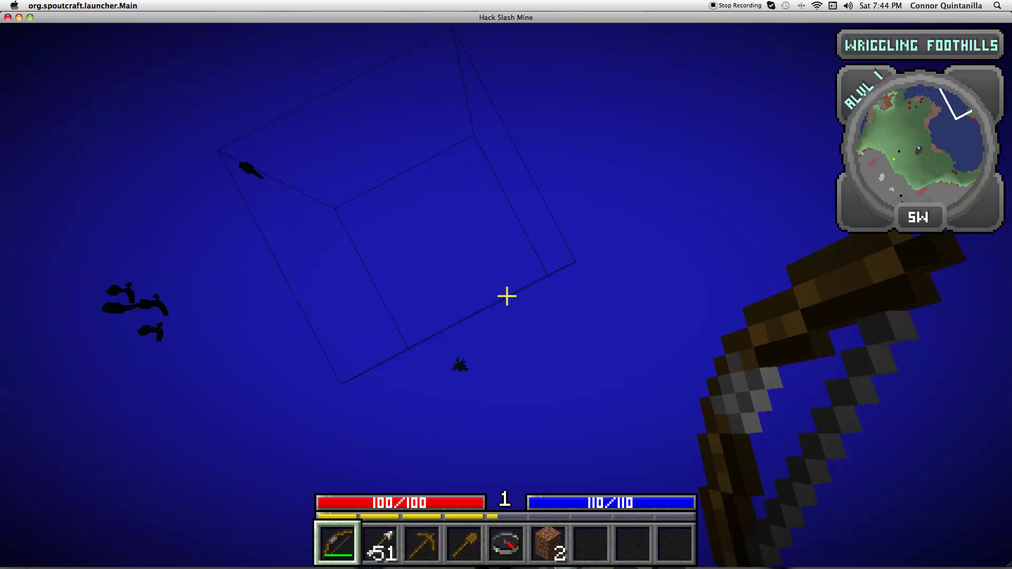
Walk the character out onto the grass toward the shore in third-person view.
{"action": "key", "text": "w"}
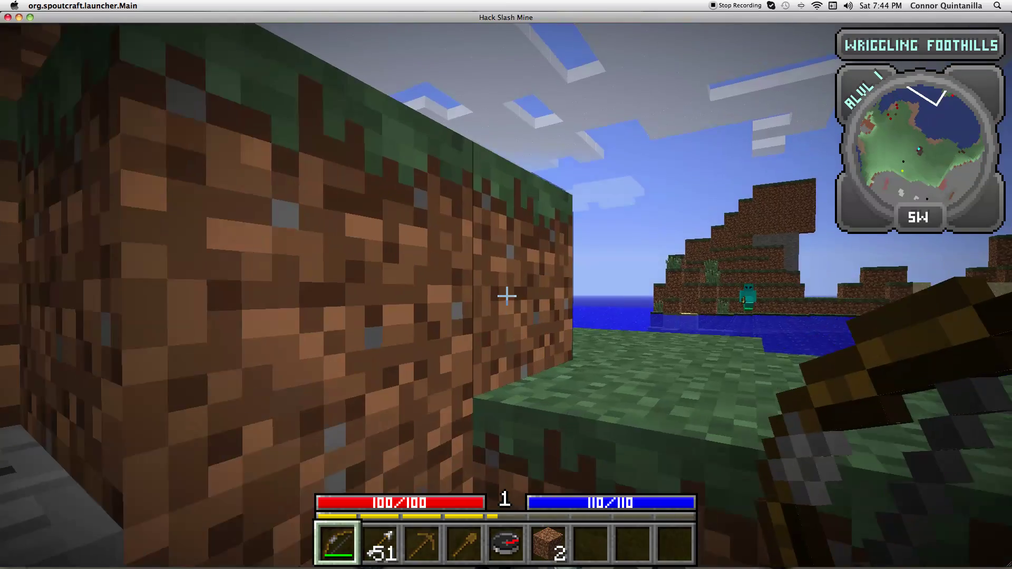
{"action": "key", "text": "d"}
{"action": "key", "text": "F5"}
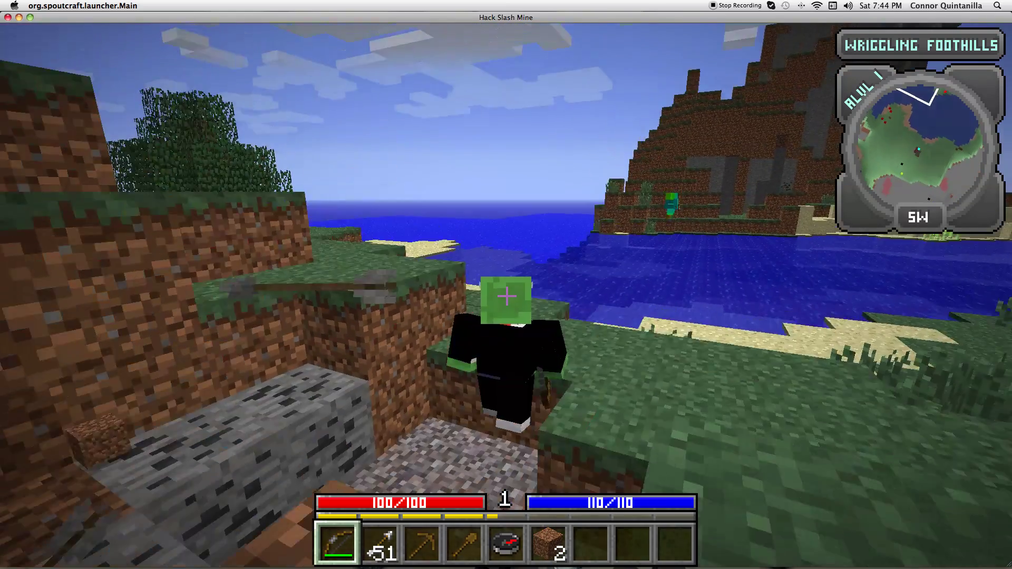
{"action": "key", "text": "w"}
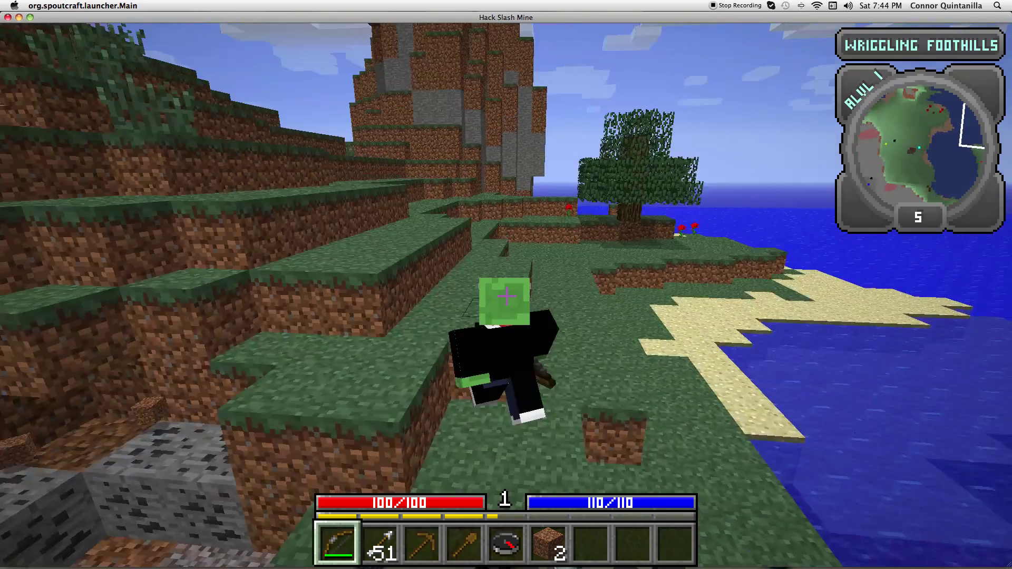
Reroll the character as an Elf Mage and return to the game.
{"action": "key", "text": "Escape"}
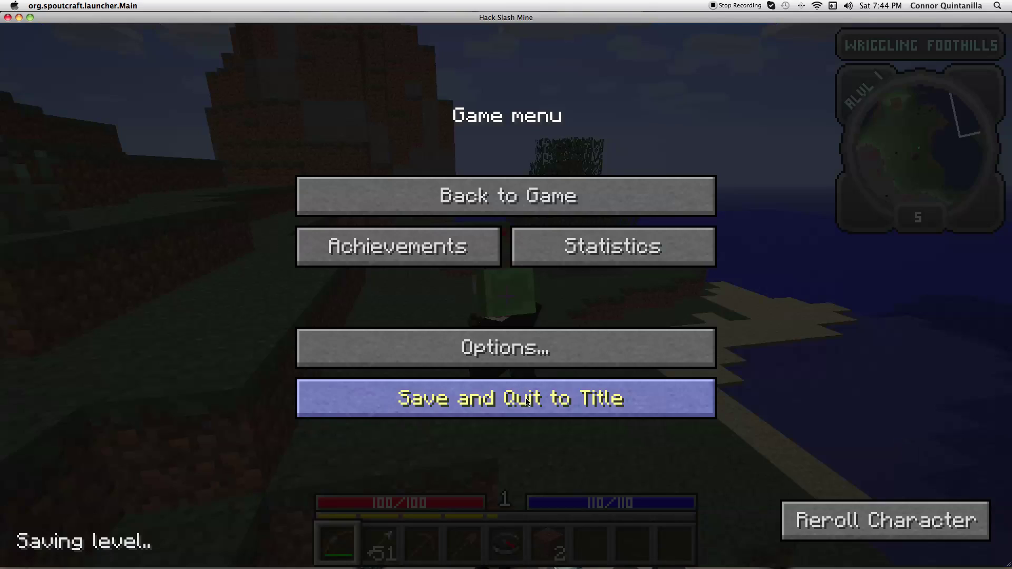
{"action": "left_click", "coordinate": [818, 537]}
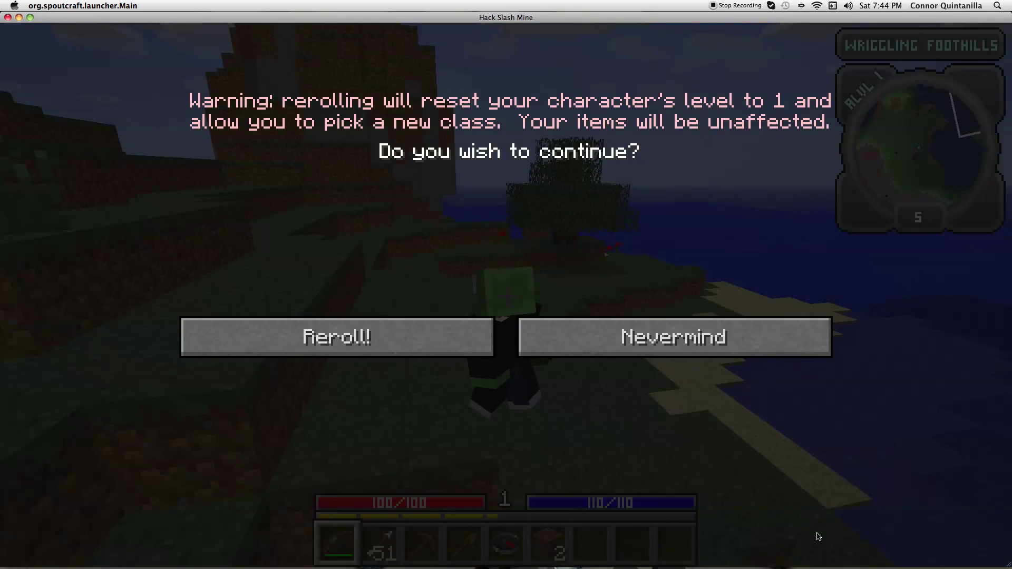
{"action": "left_click", "coordinate": [482, 337]}
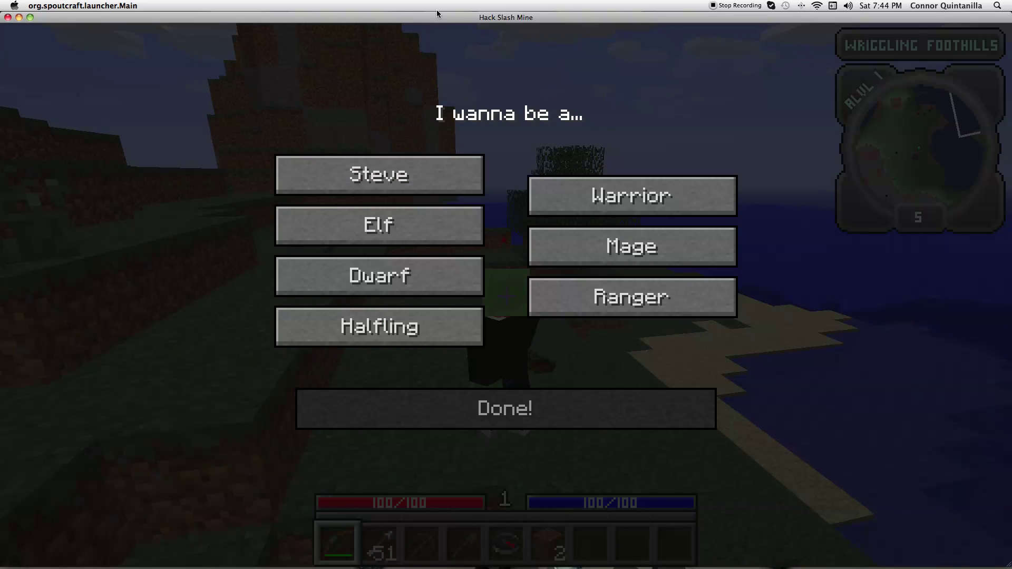
{"action": "left_click", "coordinate": [379, 174]}
{"action": "left_click", "coordinate": [437, 322]}
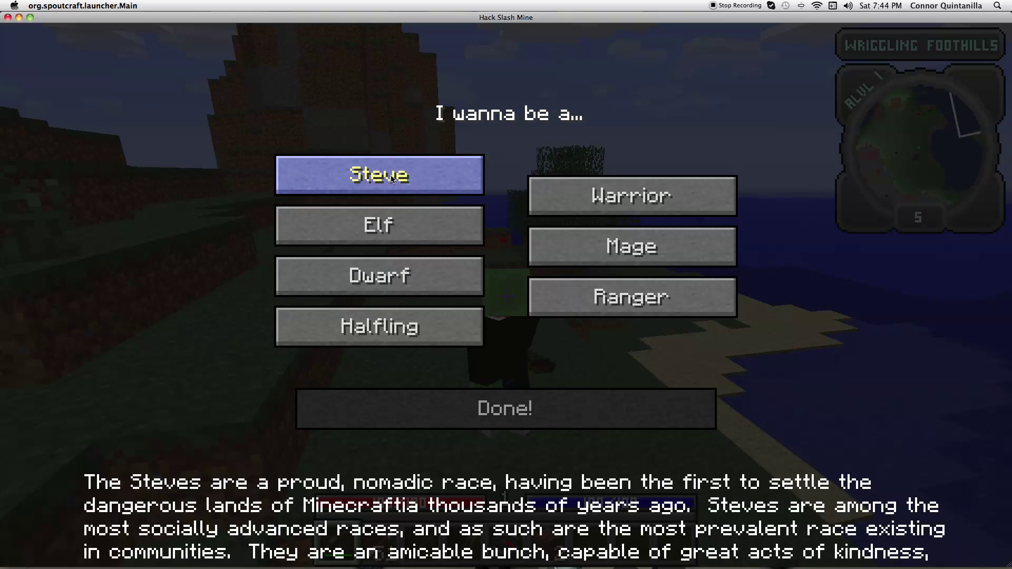
{"action": "left_click", "coordinate": [381, 226]}
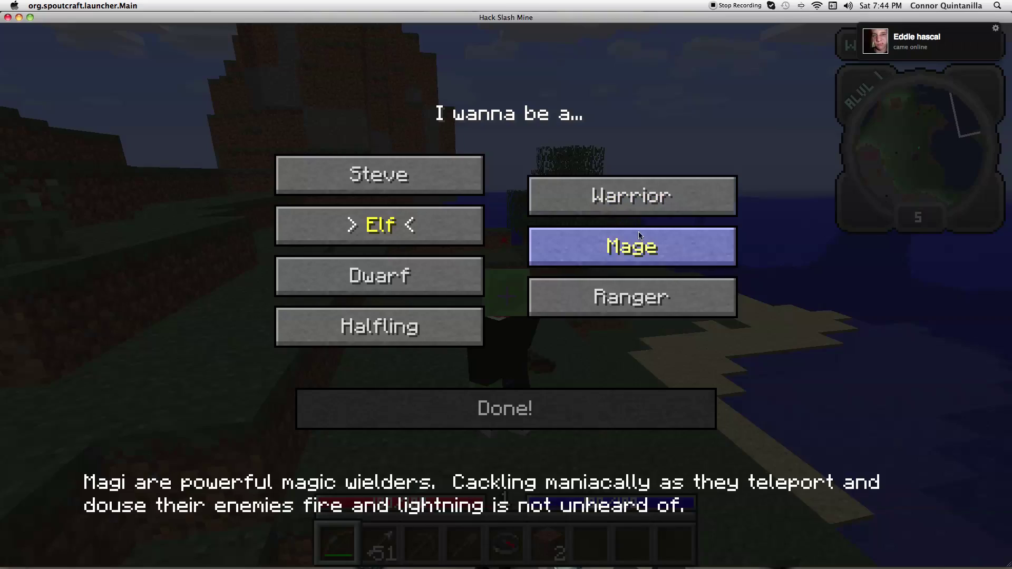
{"action": "left_click", "coordinate": [638, 237]}
{"action": "left_click", "coordinate": [597, 416]}
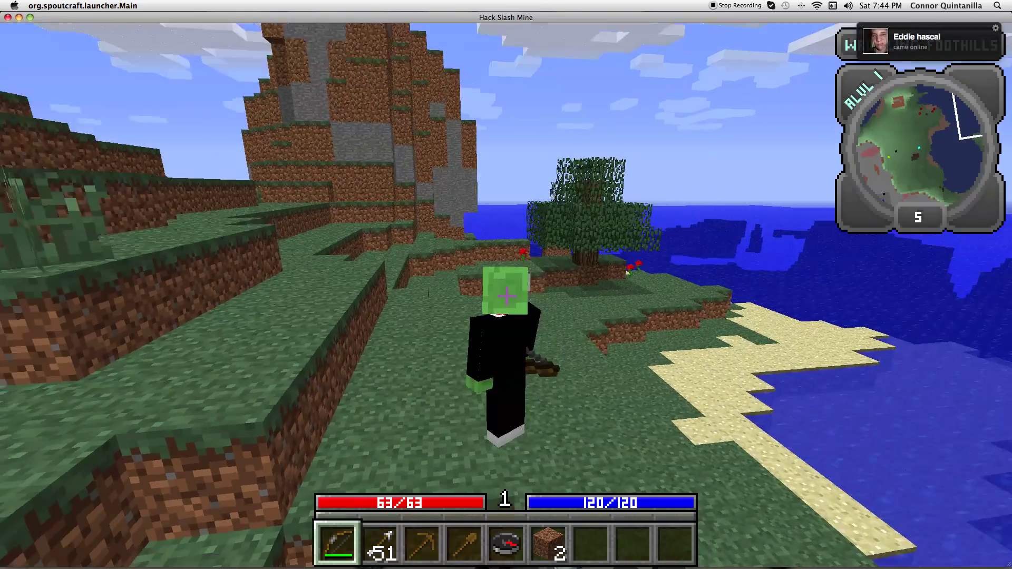
Walk along the grassy hillside and fire one arrow from the bow.
{"action": "key", "text": "w"}
{"action": "key", "text": "space"}
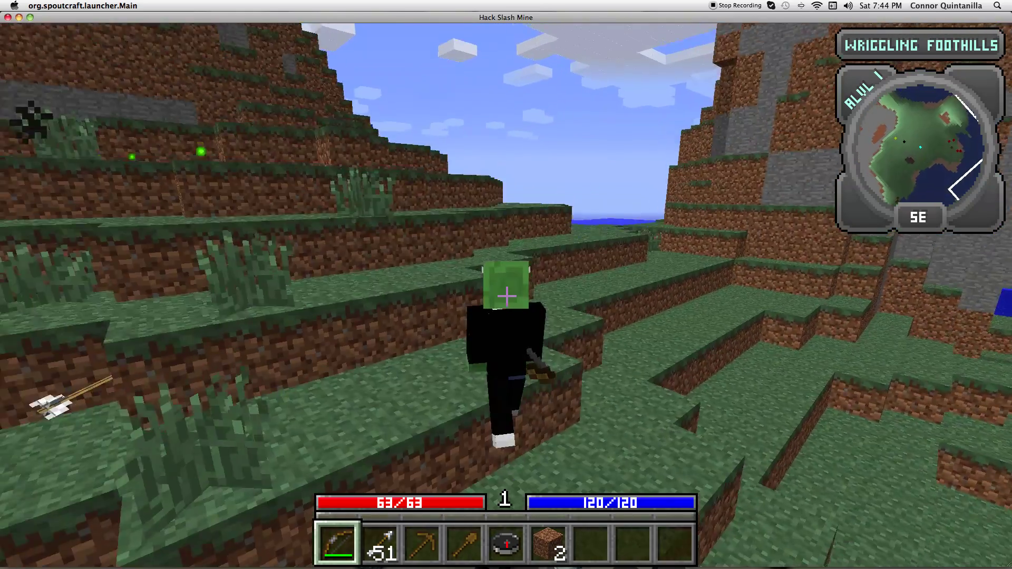
{"action": "key", "text": "w"}
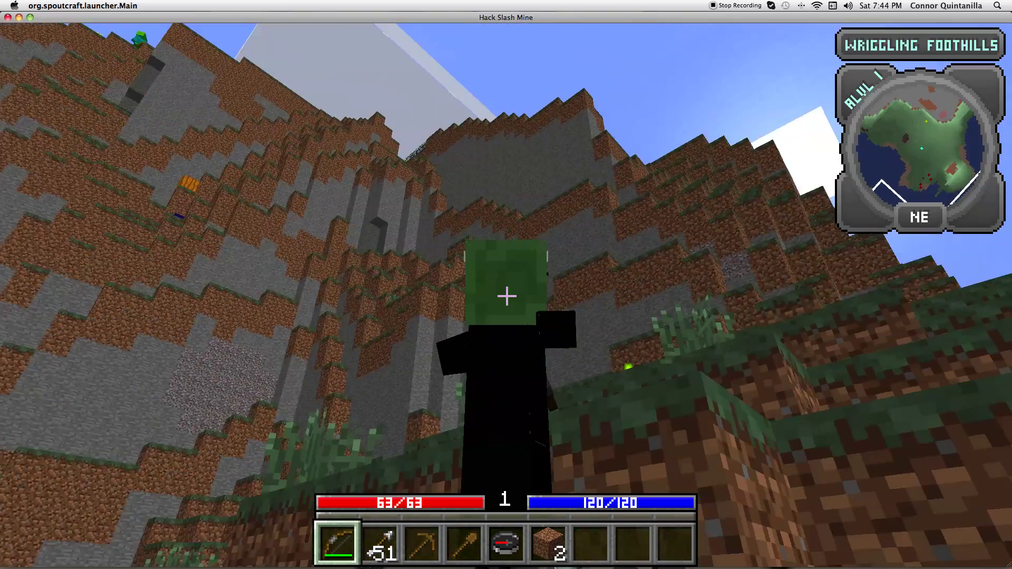
{"action": "key", "text": "w"}
{"action": "right_click", "coordinate": [506, 296]}
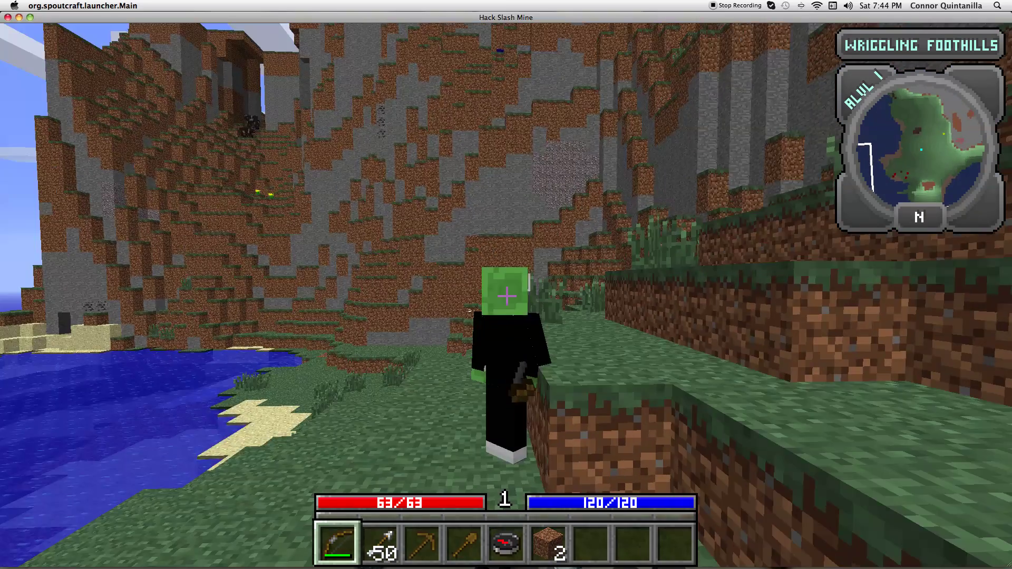
View the Elf Mage character from the front and return to first-person view.
{"action": "key", "text": "w"}
{"action": "key", "text": "F5"}
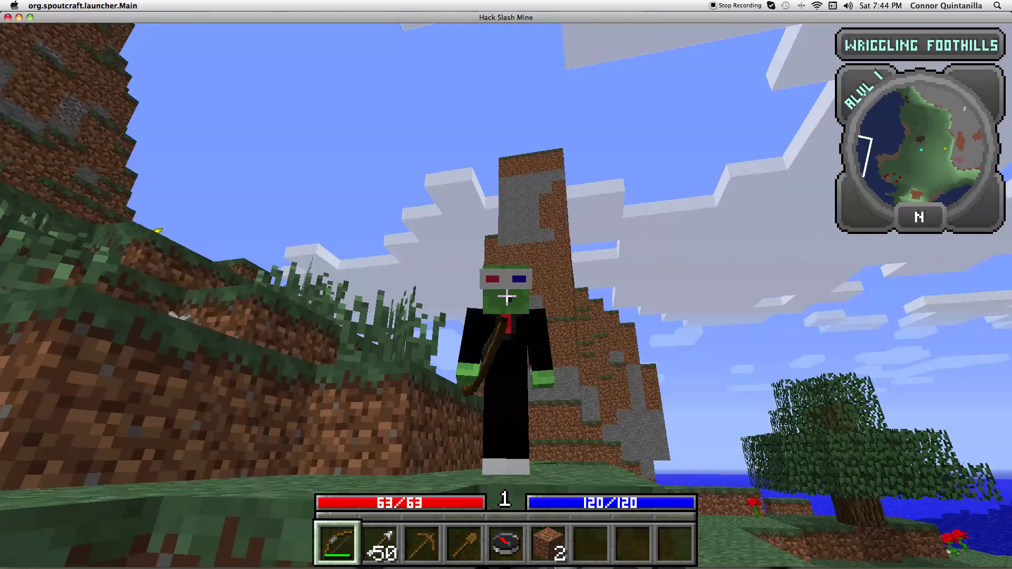
{"action": "key", "text": "w"}
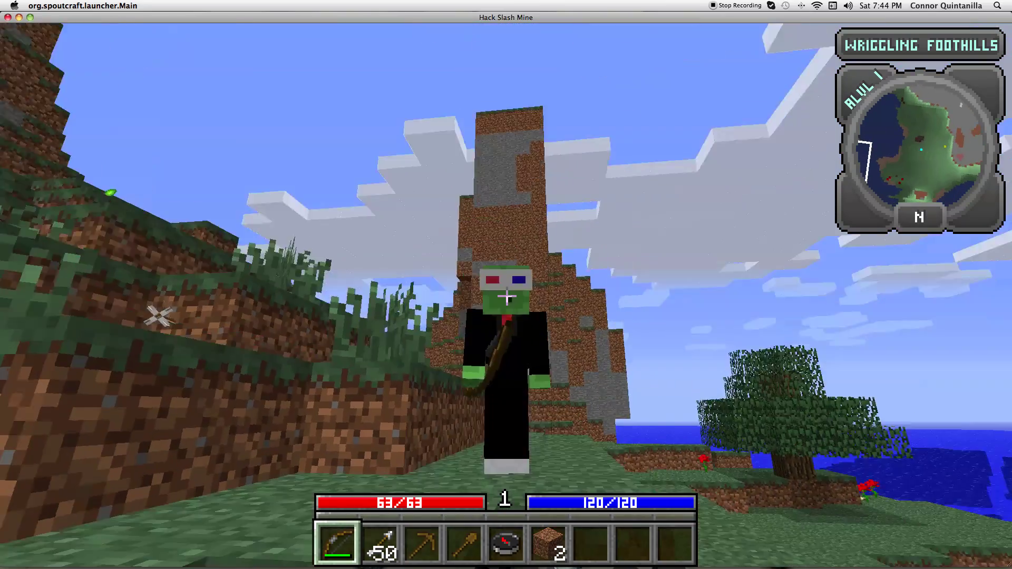
{"action": "key", "text": "F5"}
Reroll the character as a Halfling Warrior and return to the game.
{"action": "key", "text": "Escape"}
{"action": "left_click", "coordinate": [912, 532]}
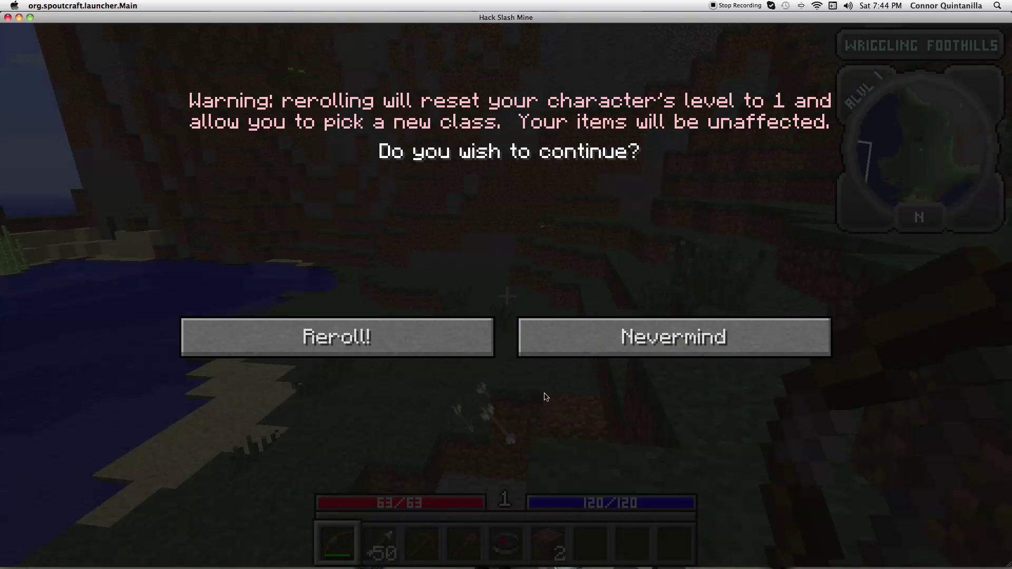
{"action": "left_click", "coordinate": [403, 342]}
{"action": "left_click", "coordinate": [380, 332]}
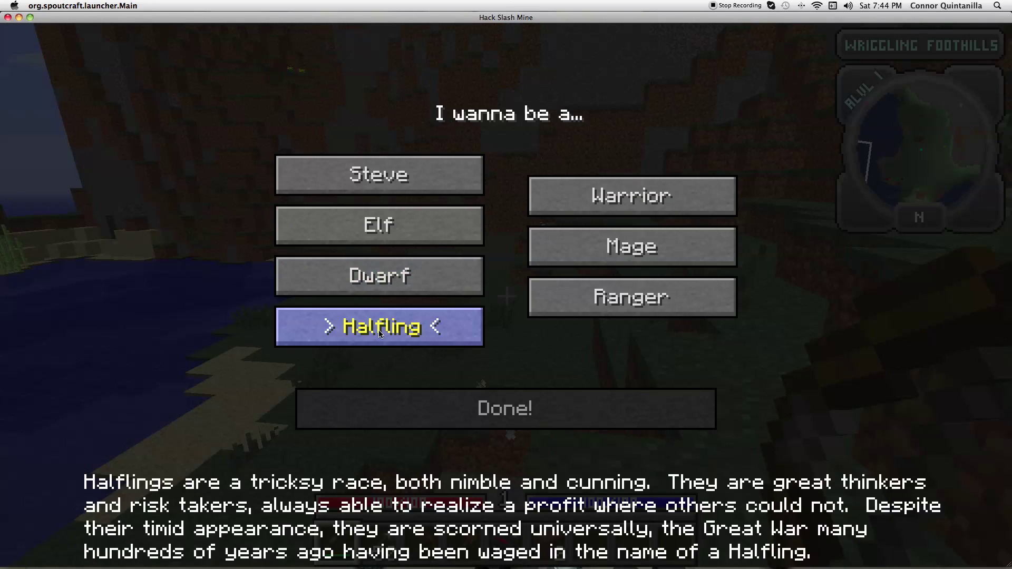
{"action": "left_click", "coordinate": [606, 295]}
{"action": "left_click", "coordinate": [553, 199]}
{"action": "left_click", "coordinate": [563, 403]}
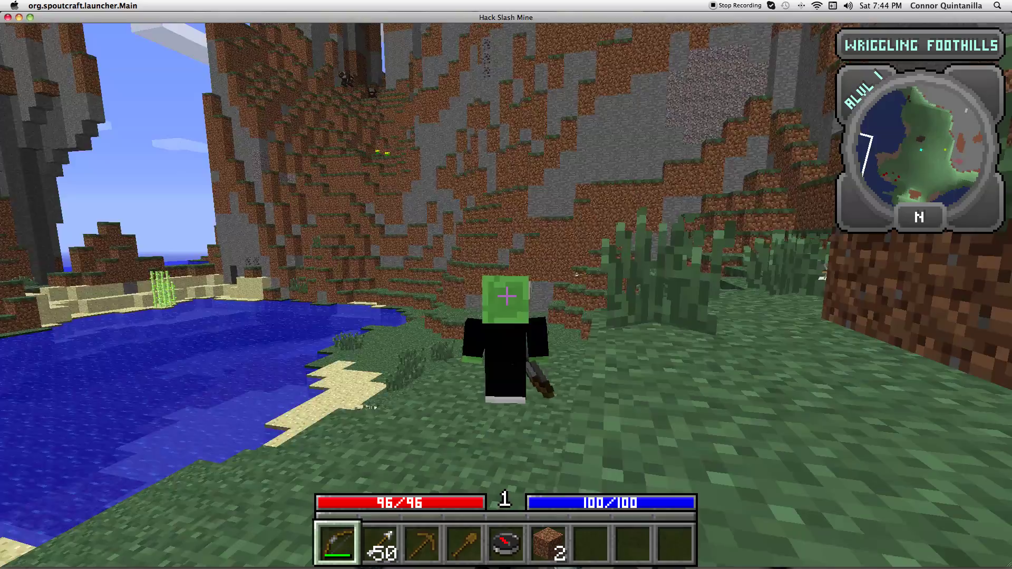
View the Halfling Warrior from behind and the front, and check its inventory and stats.
{"action": "key", "text": "w"}
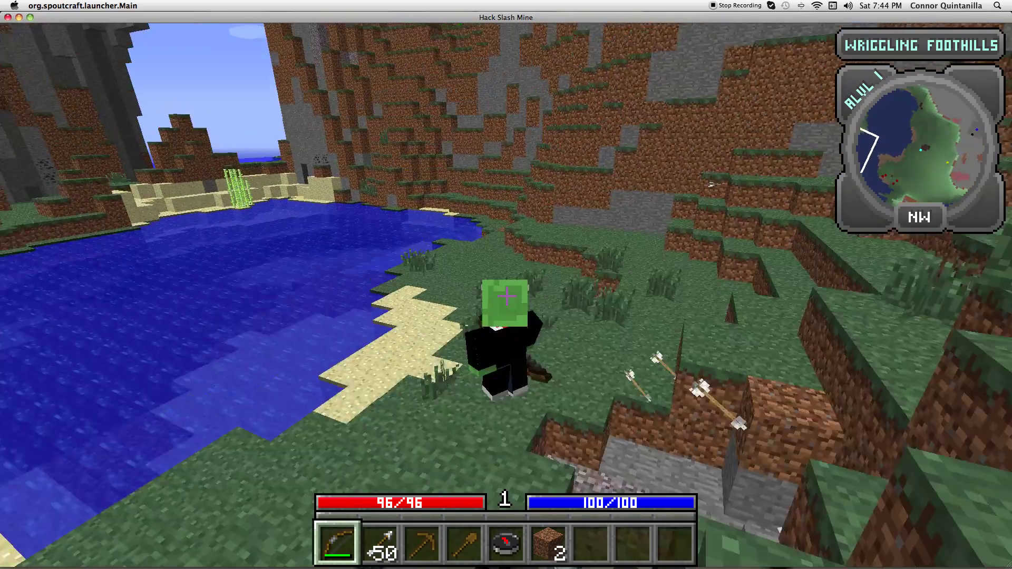
{"action": "key", "text": "F5"}
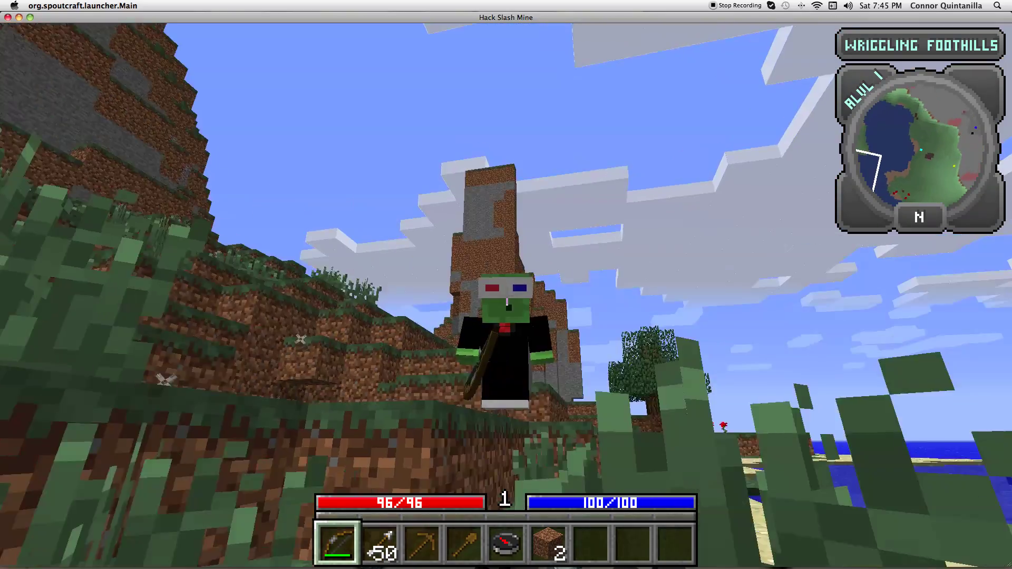
{"action": "key", "text": "e"}
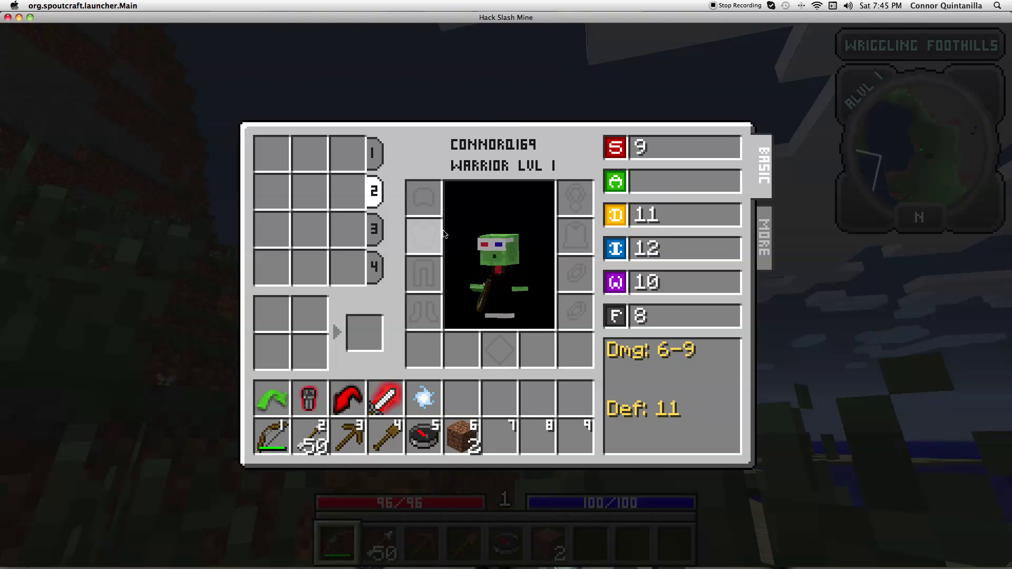
{"action": "mouse_move", "coordinate": [430, 391]}
{"action": "key", "text": "e"}
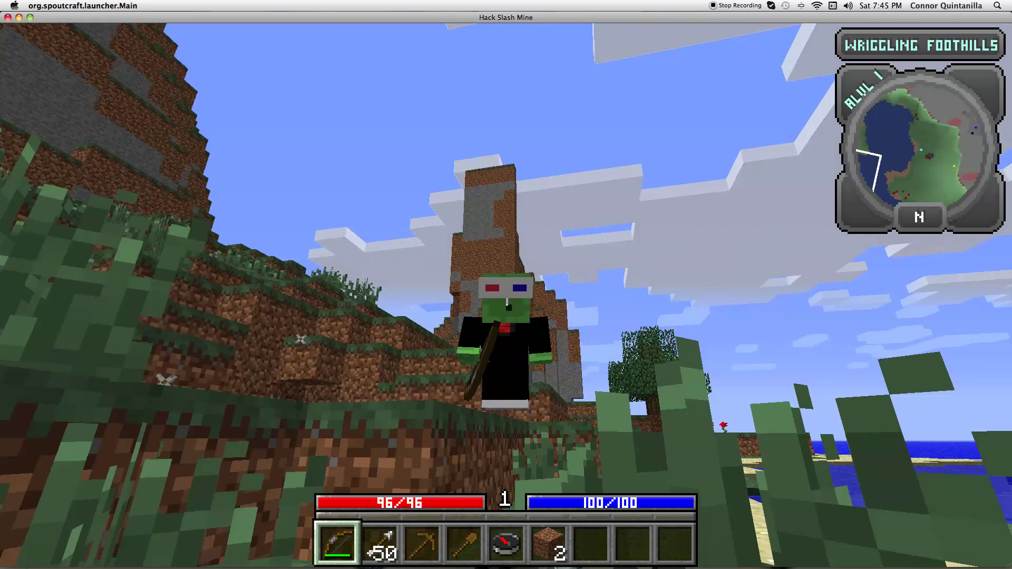
In first-person view, try the skills in slots 4 and 5 of the skill hotbar, and return to the item hotbar.
{"action": "key", "text": "r"}
{"action": "key", "text": "F5"}
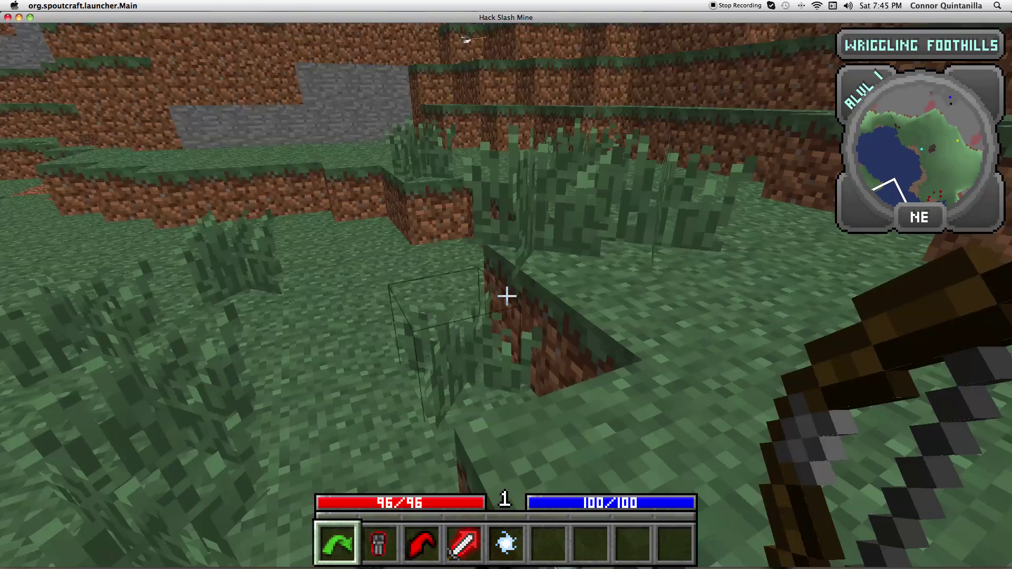
{"action": "key", "text": "5"}
{"action": "key", "text": "4"}
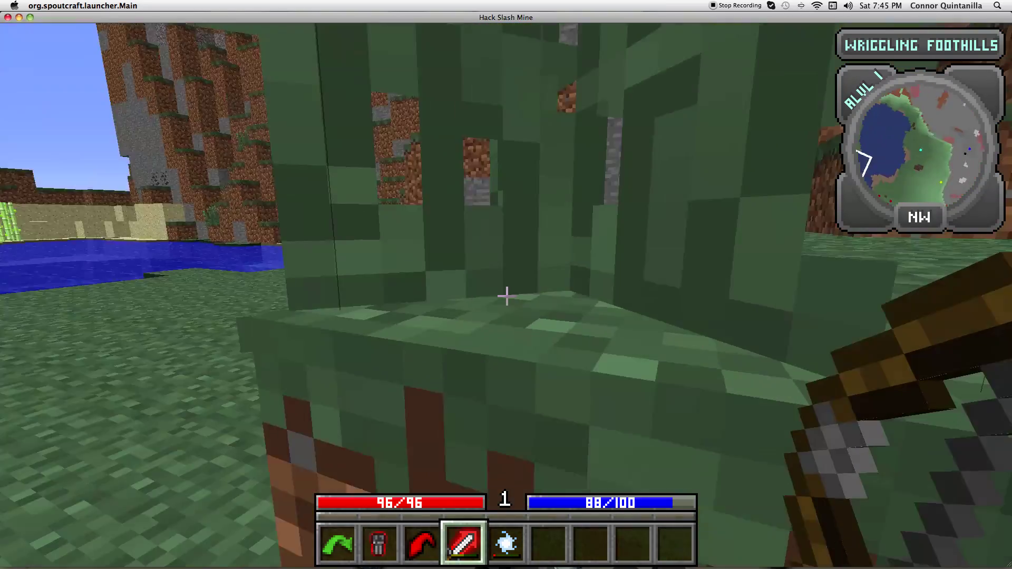
{"action": "key", "text": "5"}
{"action": "key", "text": "r"}
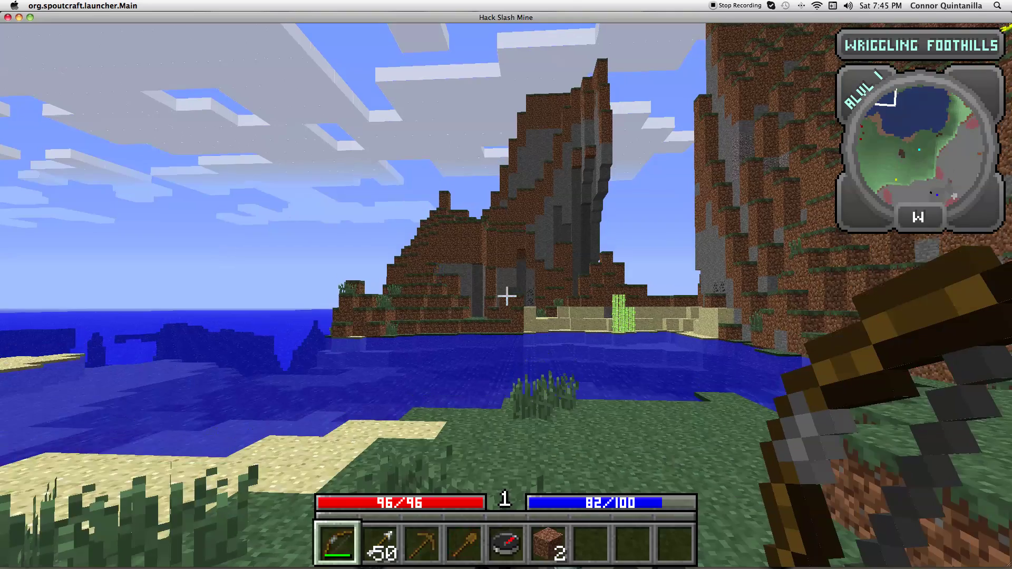
Save and quit the world to the title screen, and close the Hack Slash Mine game.
{"action": "key", "text": "Escape"}
{"action": "left_click", "coordinate": [536, 391]}
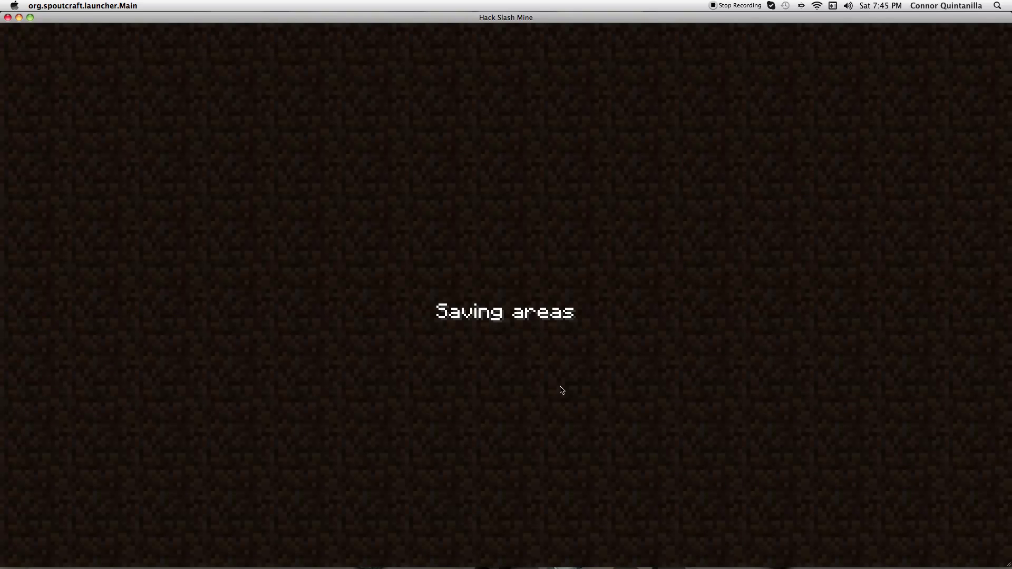
{"action": "left_click", "coordinate": [7, 17]}
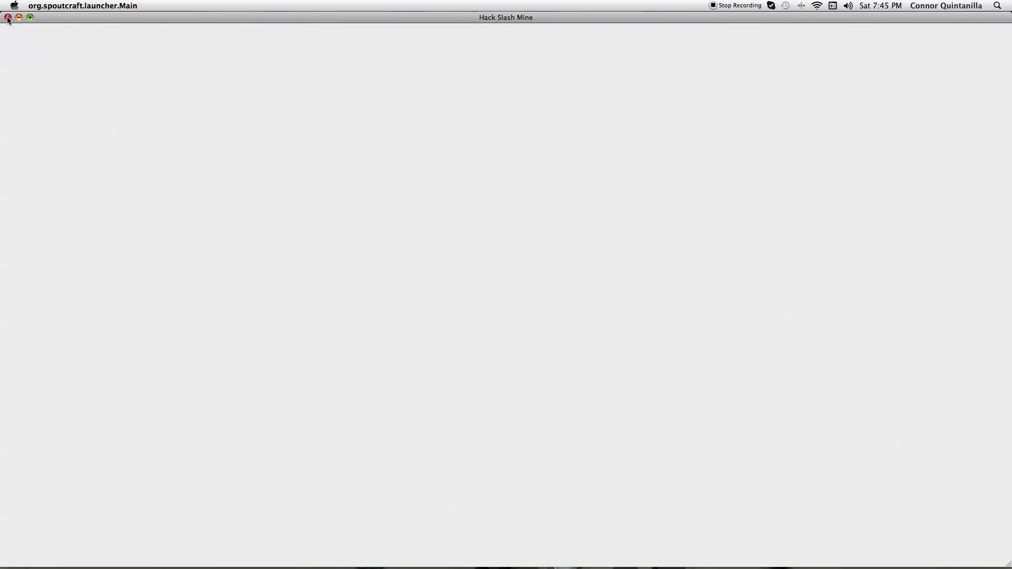
Move the Technic Launcher icon to the desktop's upper-left corner and deselect it.
{"action": "left_click_drag", "start_coordinate": [807, 67], "coordinate": [142, 69]}
{"action": "mouse_move", "coordinate": [54, 64]}
{"action": "left_mouse_down"}
{"action": "mouse_move", "coordinate": [480, 92]}
{"action": "mouse_move", "coordinate": [514, 58]}
{"action": "mouse_move", "coordinate": [71, 51]}
{"action": "mouse_move", "coordinate": [52, 61]}
{"action": "left_mouse_up"}
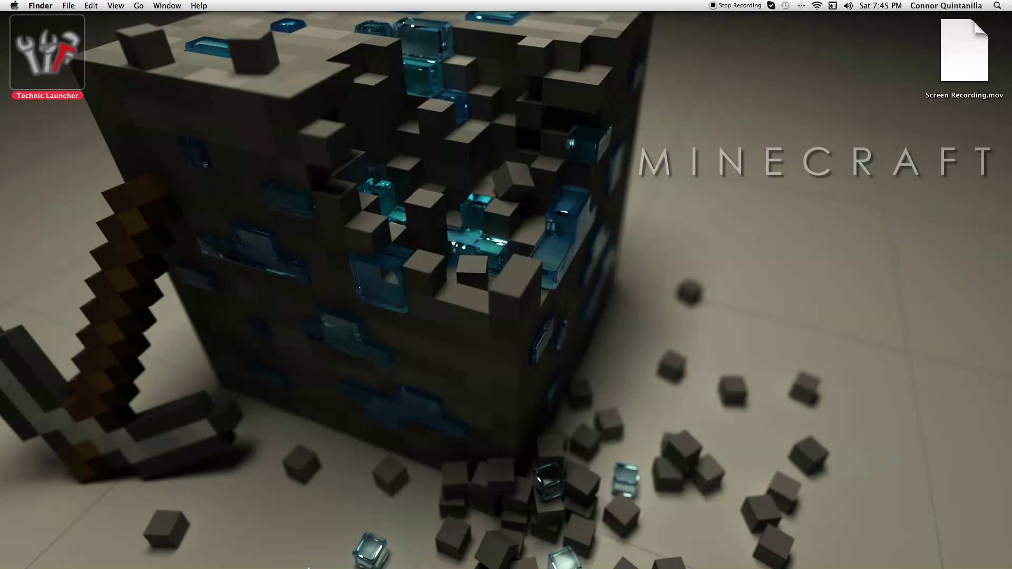
{"action": "left_click", "coordinate": [273, 500]}
Switch to Finder and open the techniclauncher folder in the home folder's Library/Application Support.
{"action": "mouse_move", "coordinate": [308, 567]}
{"action": "left_click", "coordinate": [321, 548]}
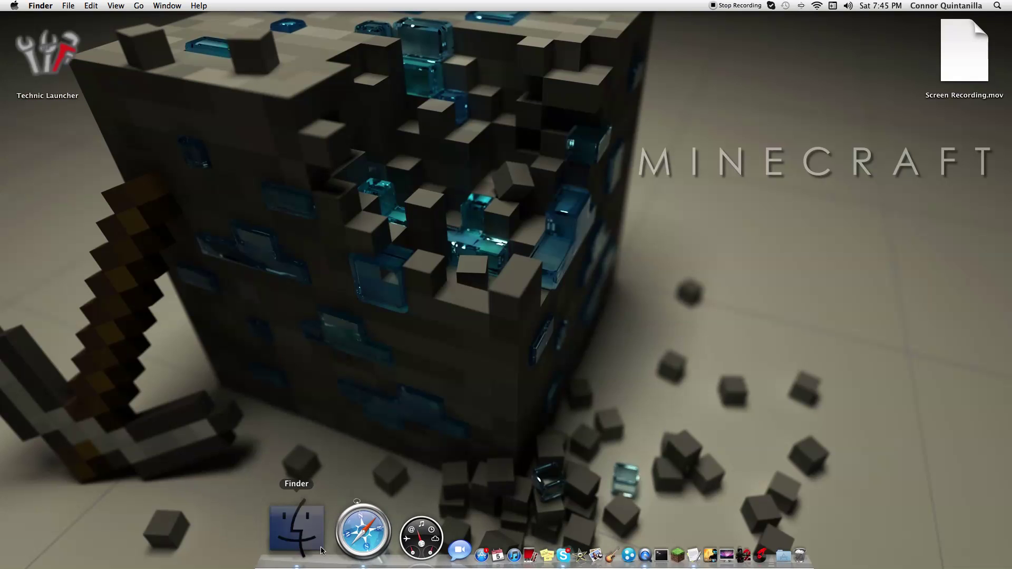
{"action": "left_click", "coordinate": [322, 551]}
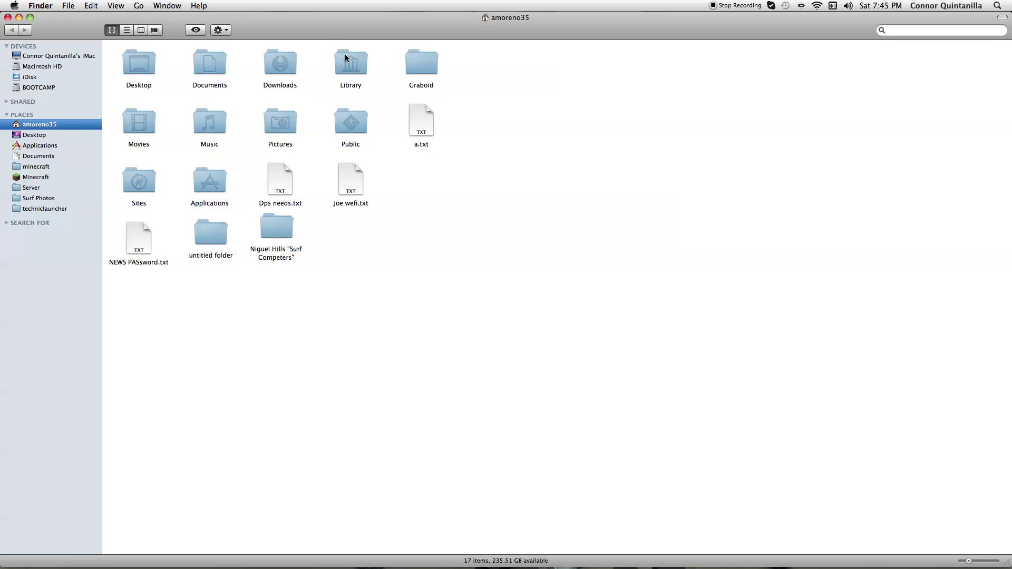
{"action": "double_click", "coordinate": [335, 74]}
{"action": "double_click", "coordinate": [207, 64]}
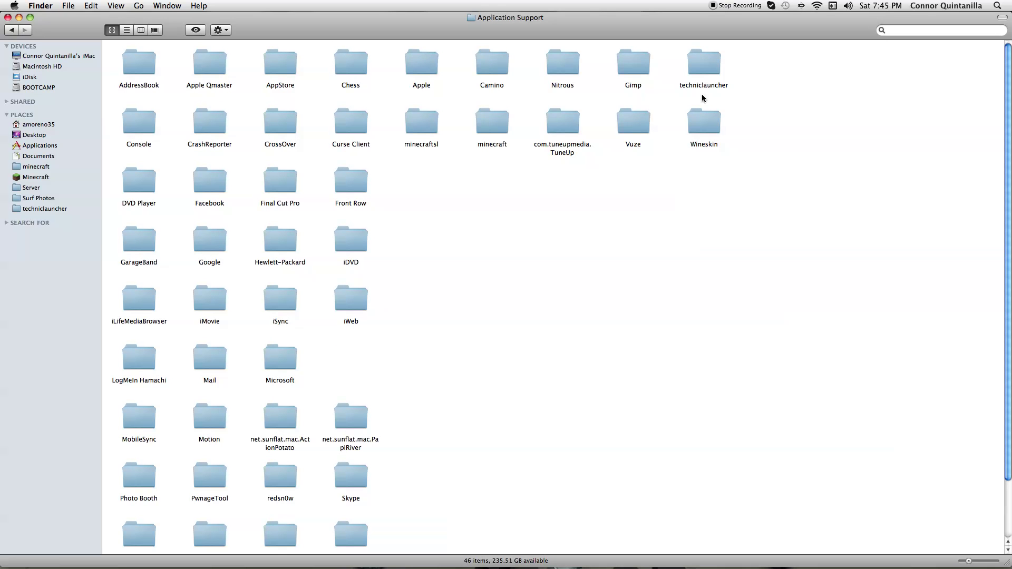
{"action": "double_click", "coordinate": [702, 62]}
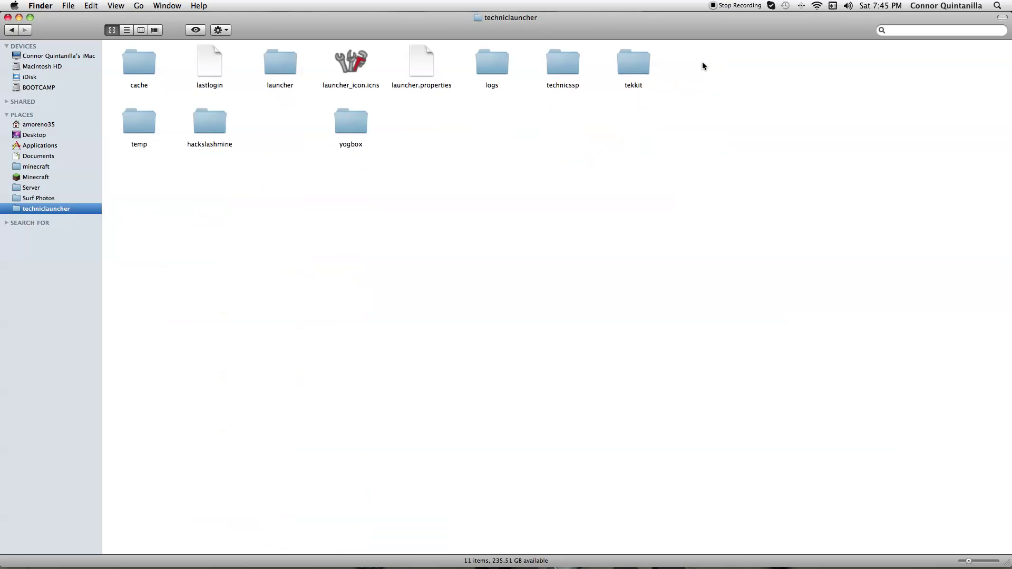
Place the yogbox folder next to hackslashmine and open the tekkit folder.
{"action": "left_click_drag", "start_coordinate": [349, 127], "coordinate": [345, 134]}
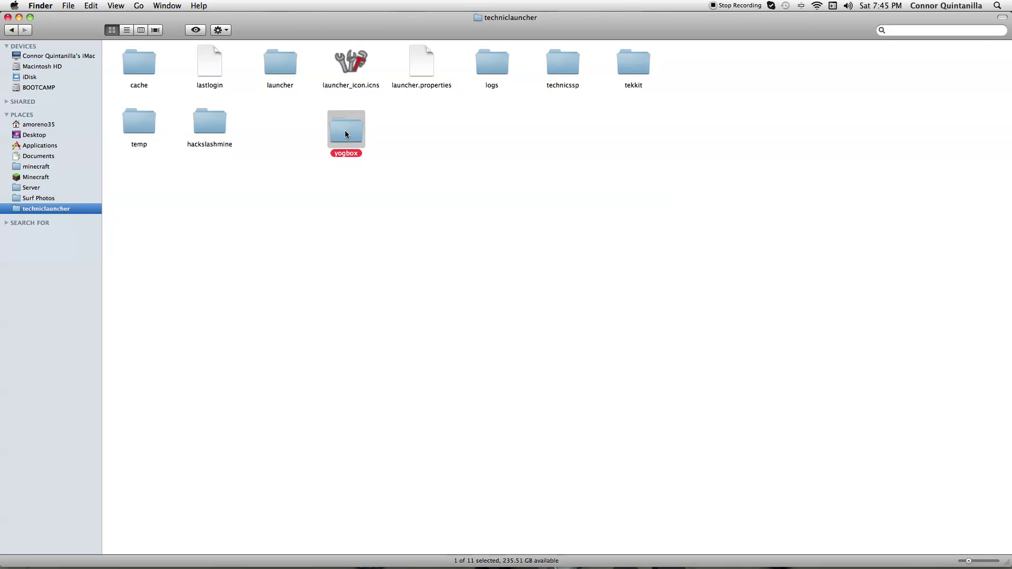
{"action": "mouse_move", "coordinate": [272, 112]}
{"action": "left_mouse_down"}
{"action": "mouse_move", "coordinate": [248, 124]}
{"action": "mouse_move", "coordinate": [202, 117]}
{"action": "mouse_move", "coordinate": [276, 122]}
{"action": "left_mouse_up"}
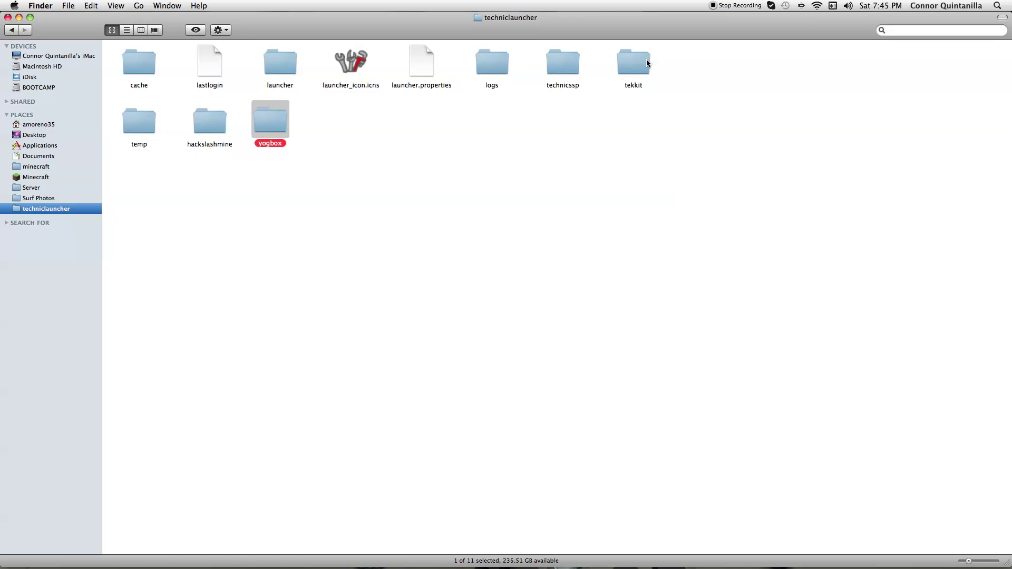
{"action": "double_click", "coordinate": [625, 62]}
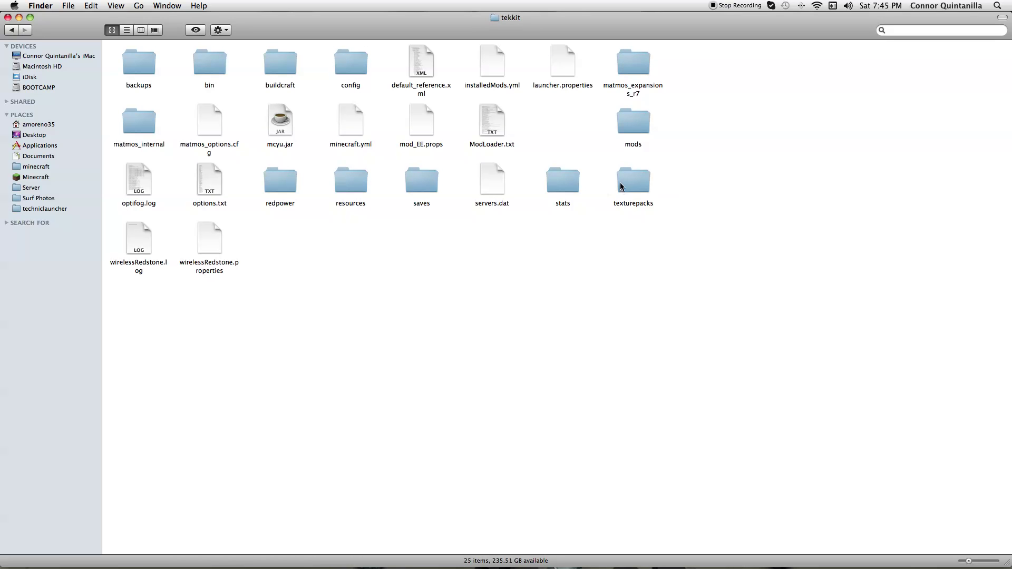
Look at the texture pack zips in tekkit's texturepacks folder, selecting ocd.zip and Spark.zip, and return to the techniclauncher folder.
{"action": "double_click", "coordinate": [625, 179]}
{"action": "left_click_drag", "start_coordinate": [654, 89], "coordinate": [253, 134]}
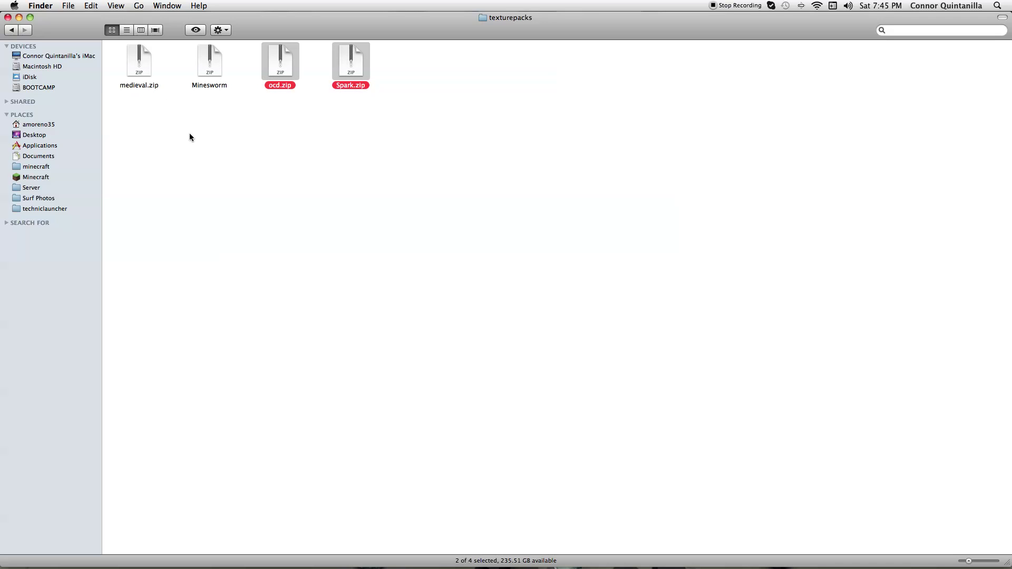
{"action": "left_click", "coordinate": [9, 29]}
{"action": "left_click", "coordinate": [9, 29]}
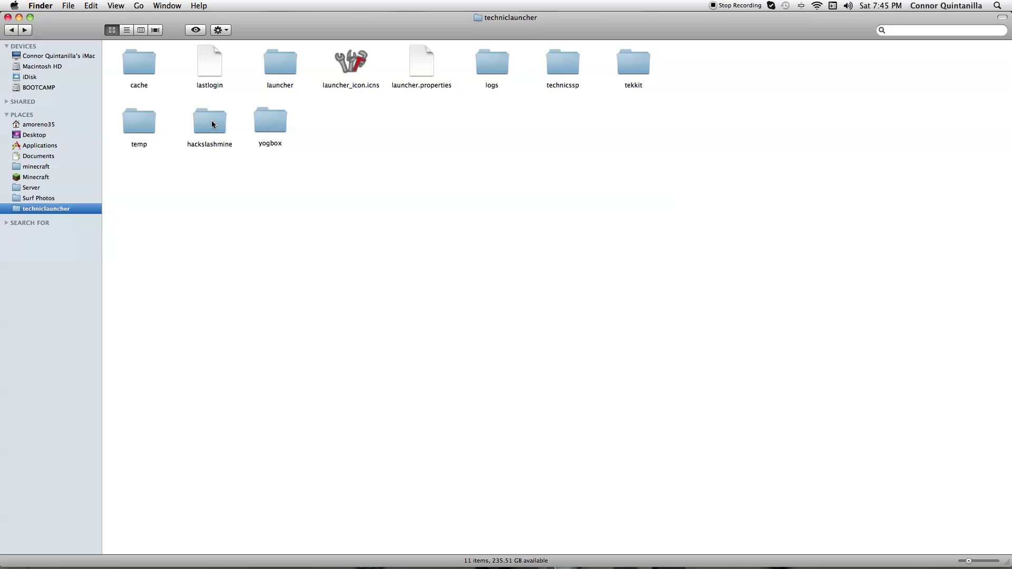
Look inside the texturepacks folder of hackslashmine and return to the techniclauncher folder.
{"action": "double_click", "coordinate": [211, 122]}
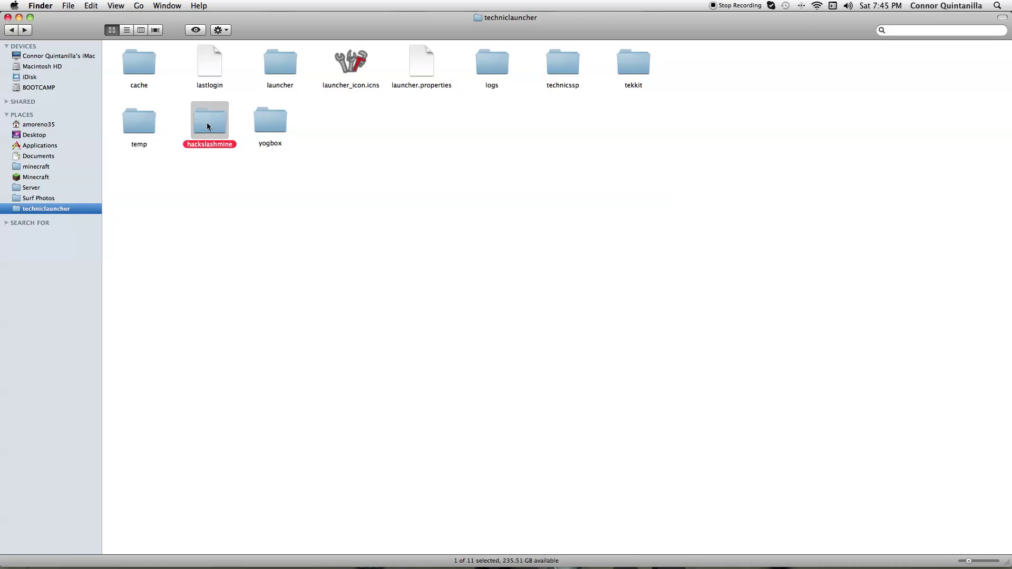
{"action": "double_click", "coordinate": [349, 131]}
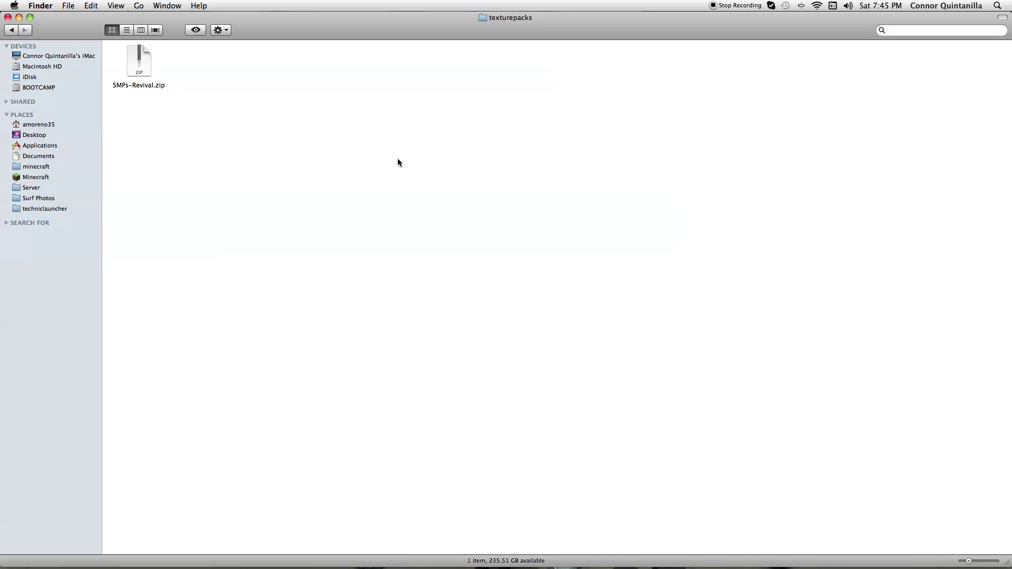
{"action": "left_click_drag", "start_coordinate": [209, 76], "coordinate": [169, 106]}
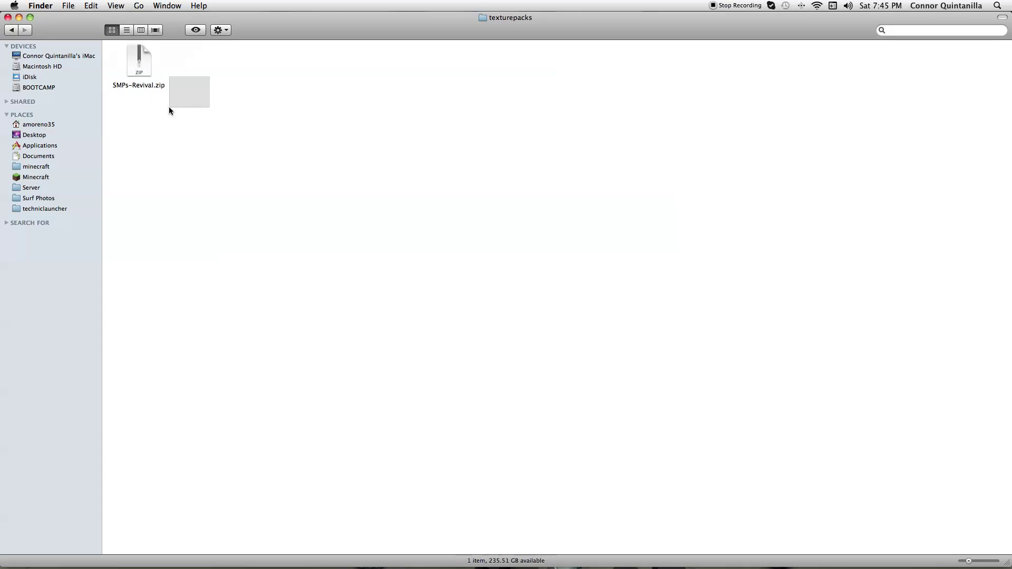
{"action": "left_click", "coordinate": [17, 30]}
{"action": "left_click", "coordinate": [18, 30]}
Shift the lastlogin file slightly left and nudge the yogbox folder into line beneath the launcher folder.
{"action": "mouse_move", "coordinate": [209, 63]}
{"action": "left_mouse_down"}
{"action": "mouse_move", "coordinate": [348, 87]}
{"action": "mouse_move", "coordinate": [169, 65]}
{"action": "mouse_move", "coordinate": [204, 68]}
{"action": "left_mouse_up"}
{"action": "left_click", "coordinate": [161, 106]}
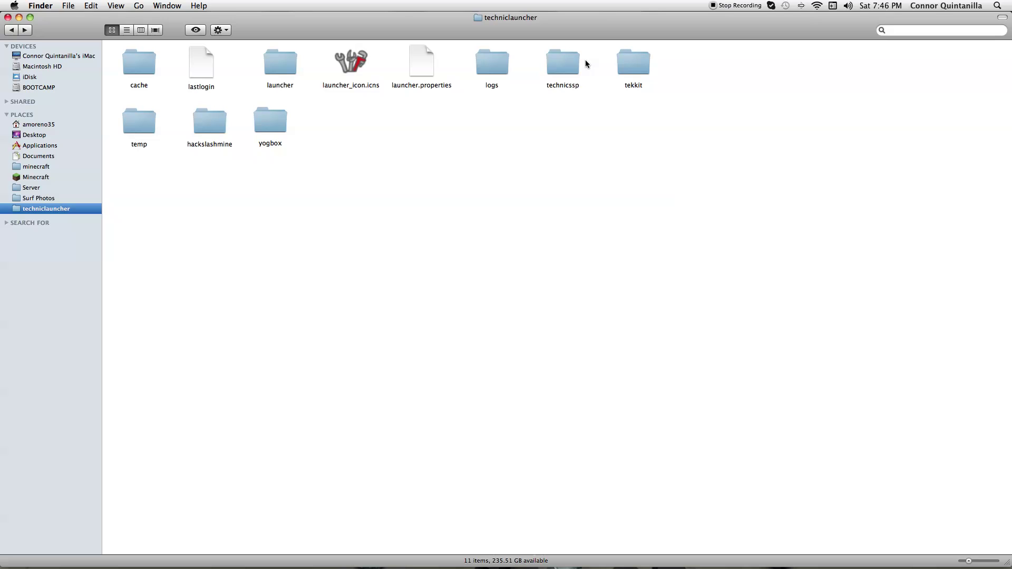
{"action": "mouse_move", "coordinate": [284, 121]}
{"action": "left_mouse_down"}
{"action": "mouse_move", "coordinate": [296, 109]}
{"action": "mouse_move", "coordinate": [273, 112]}
{"action": "left_mouse_up"}
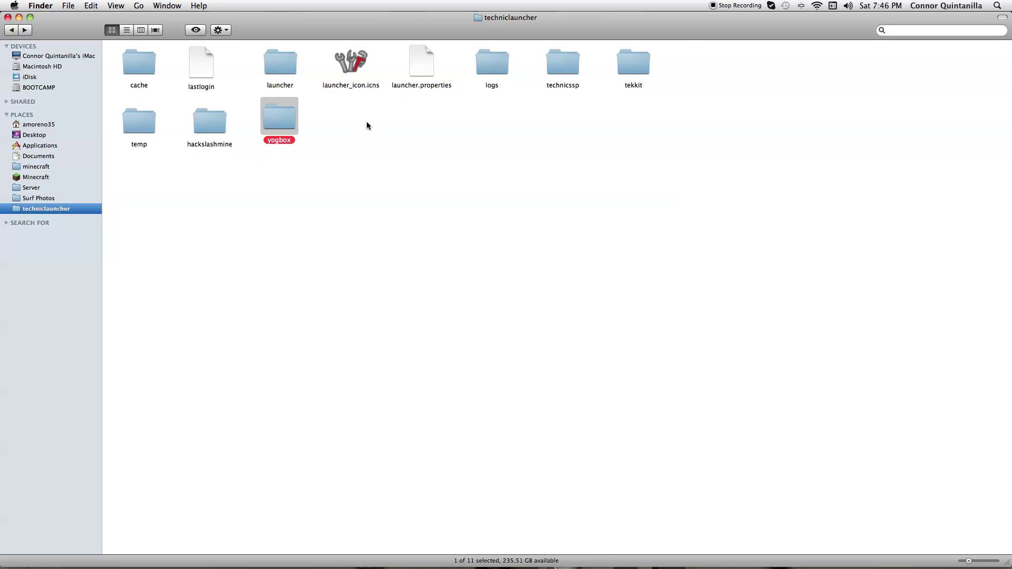
Open the bin folder inside tekkit and nudge the lwjgl.jar and WorldEdit.jar icons.
{"action": "double_click", "coordinate": [631, 66]}
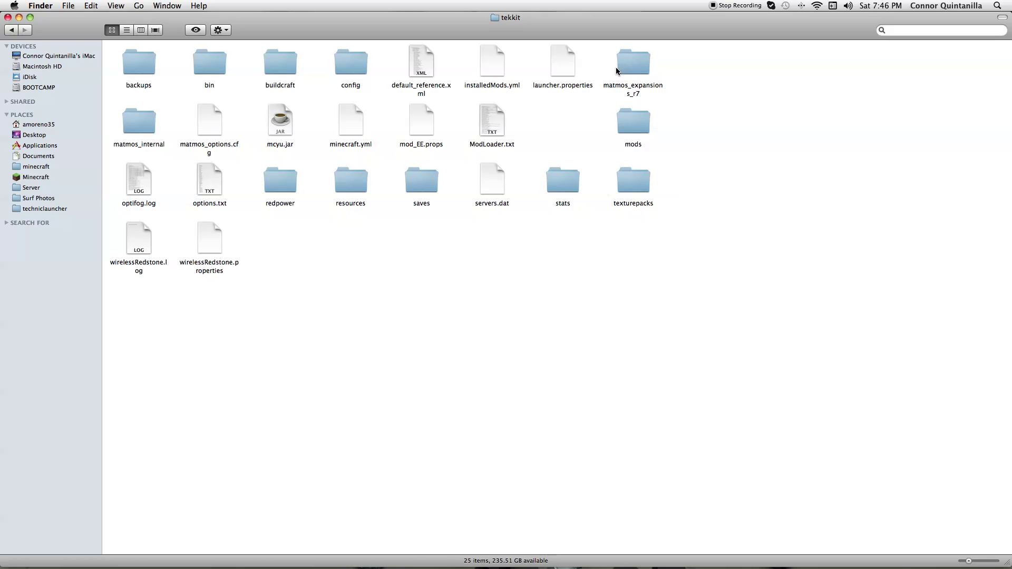
{"action": "double_click", "coordinate": [212, 67]}
{"action": "left_click_drag", "start_coordinate": [353, 61], "coordinate": [362, 62]}
{"action": "left_click_drag", "start_coordinate": [371, 138], "coordinate": [362, 127]}
Move the natives folder, minecraft.jar, WorldEdit.jar and modpack.jar slightly lower in the bin folder, and select minecraft.jar.
{"action": "left_click_drag", "start_coordinate": [271, 121], "coordinate": [271, 133]}
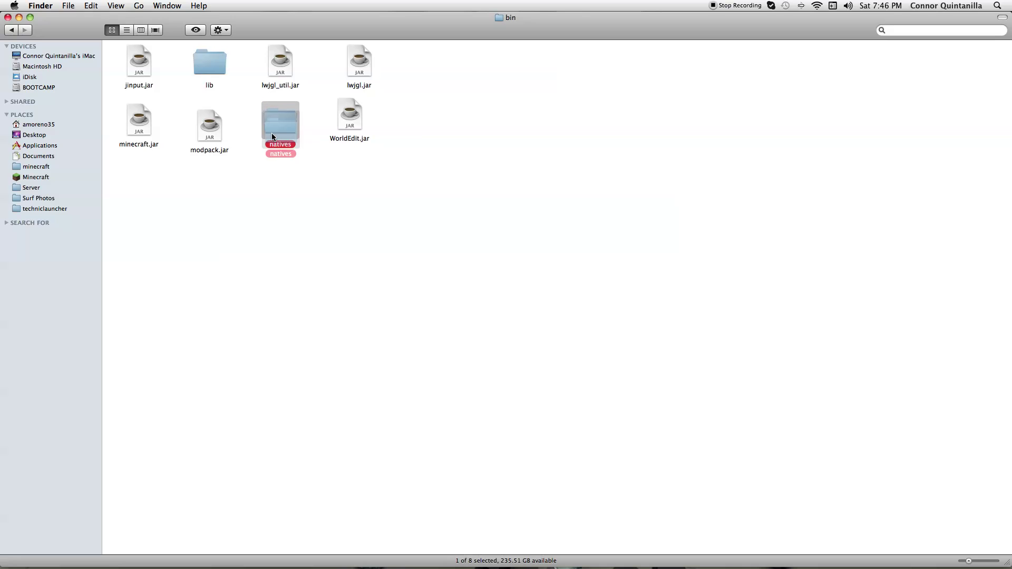
{"action": "left_click_drag", "start_coordinate": [131, 117], "coordinate": [128, 130]}
{"action": "left_click_drag", "start_coordinate": [350, 115], "coordinate": [356, 138]}
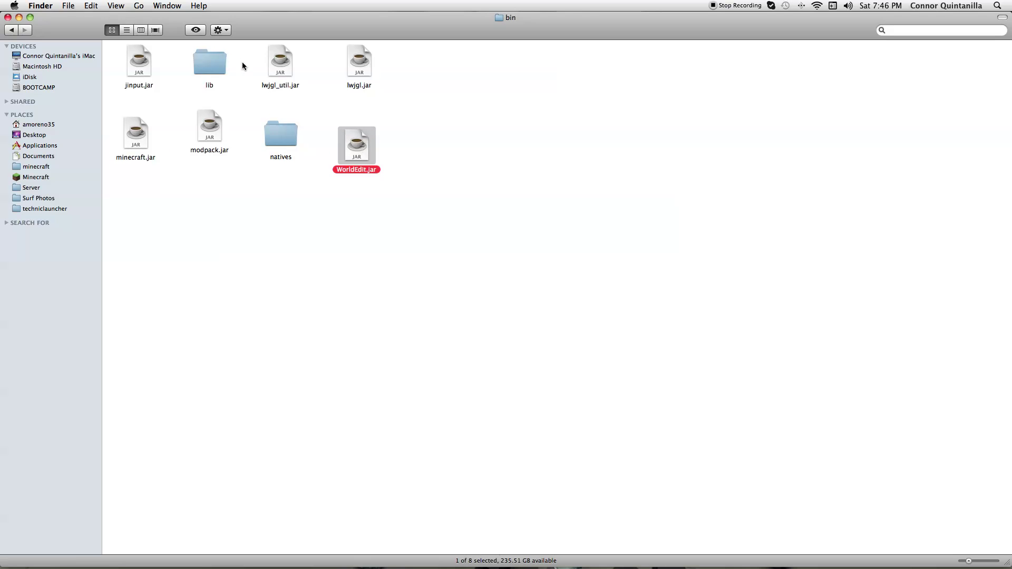
{"action": "left_click_drag", "start_coordinate": [476, 129], "coordinate": [498, 149]}
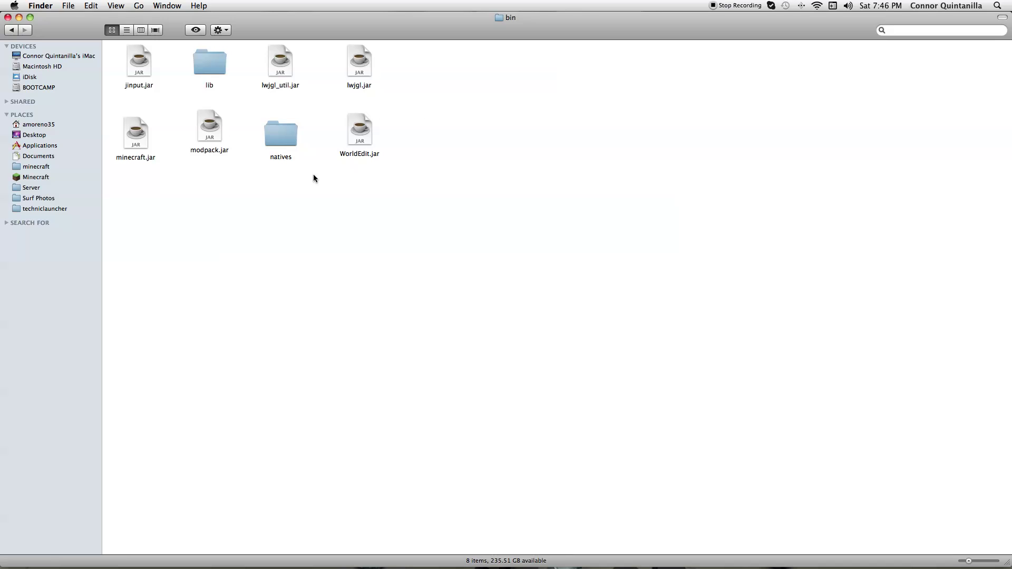
{"action": "left_click_drag", "start_coordinate": [199, 126], "coordinate": [201, 141]}
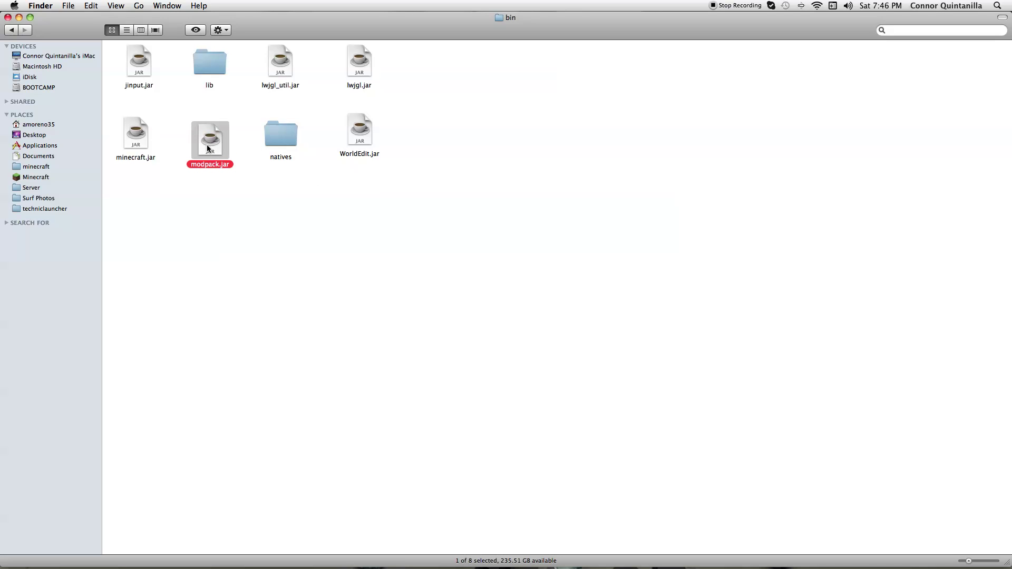
{"action": "left_click", "coordinate": [135, 134]}
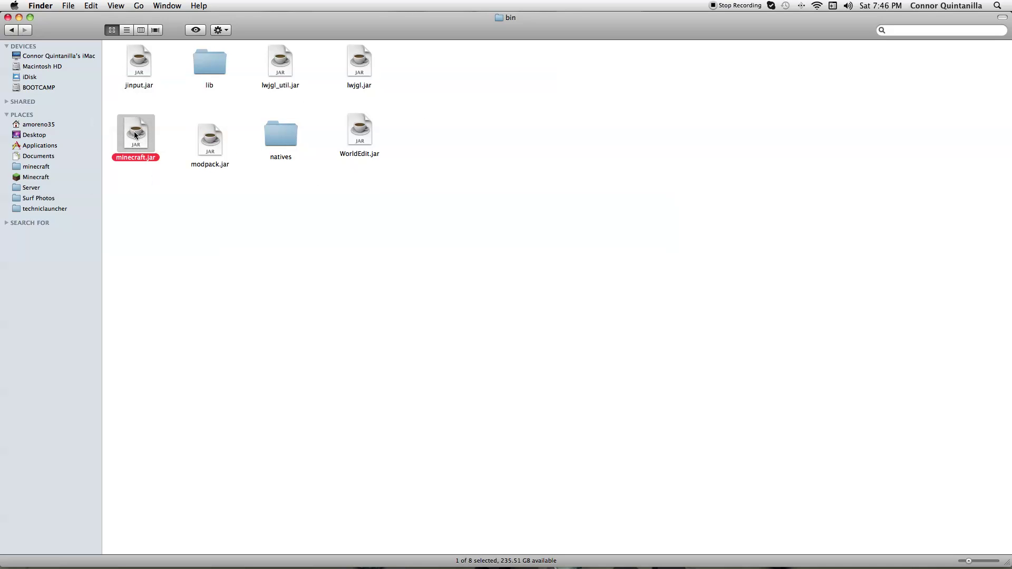